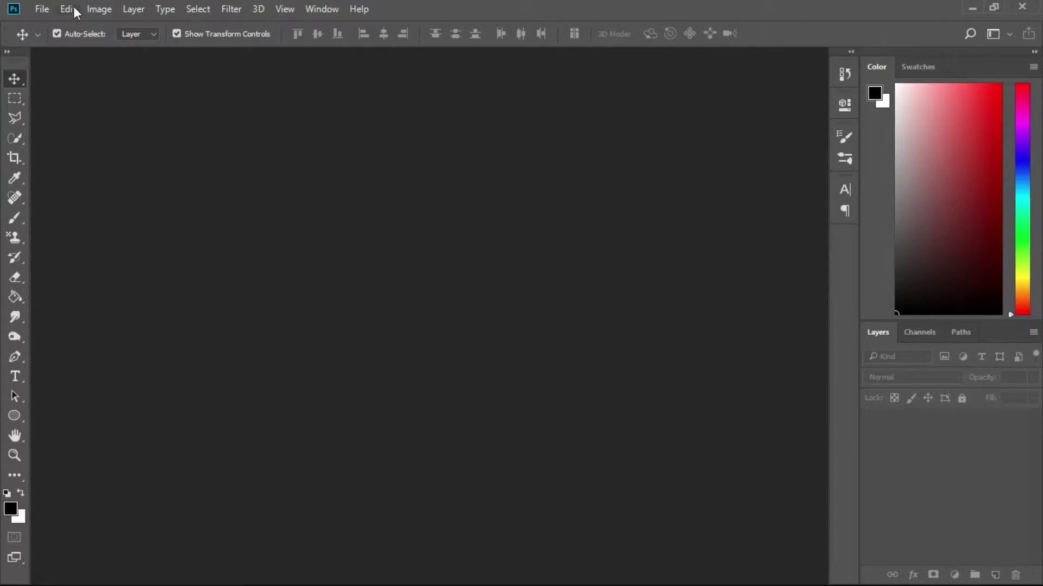
Open the smiling-woman headphones JPG from the edits folder.
click(44, 8)
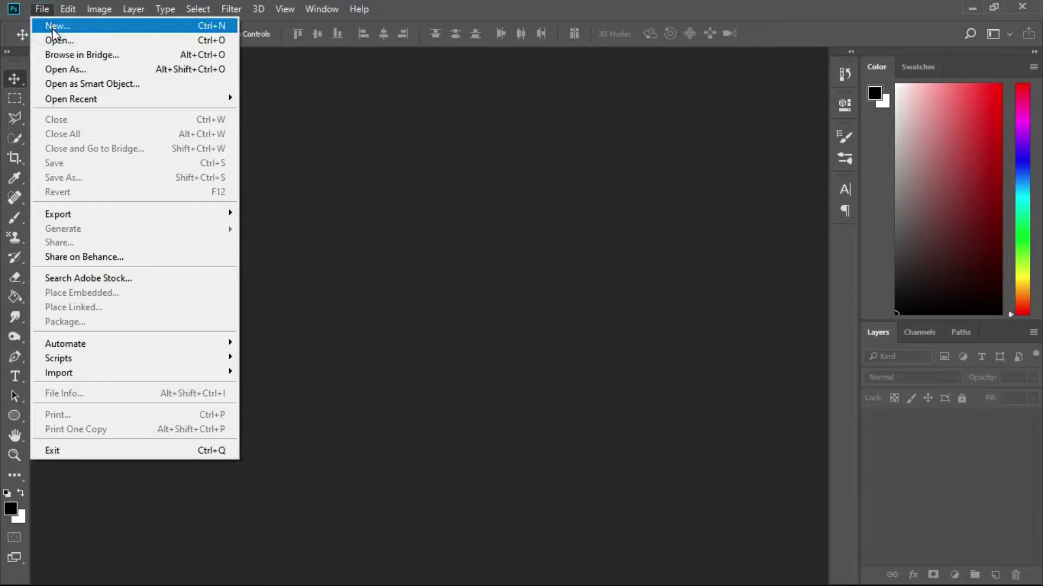
click(54, 39)
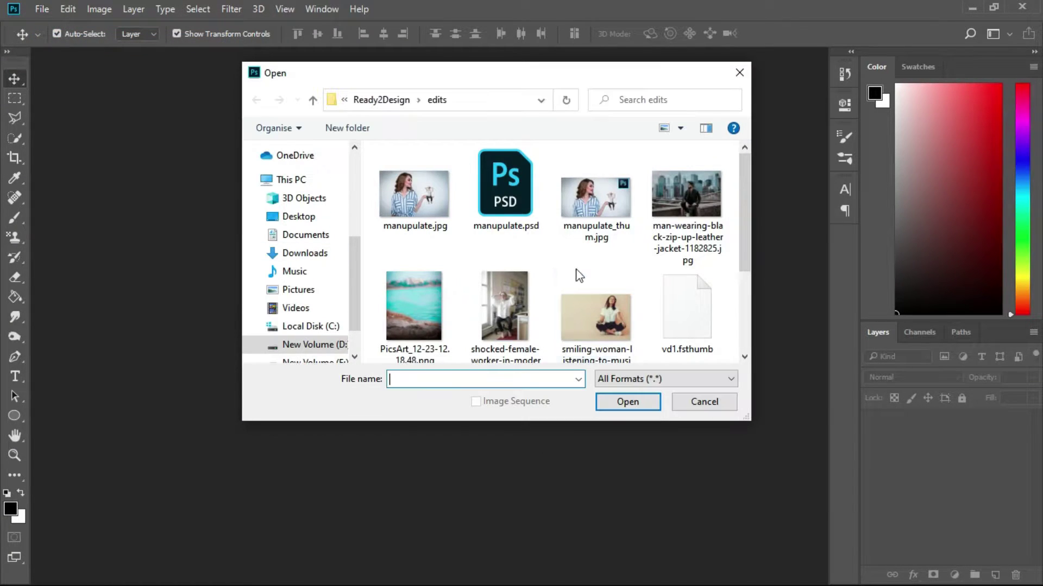
click(626, 337)
click(636, 401)
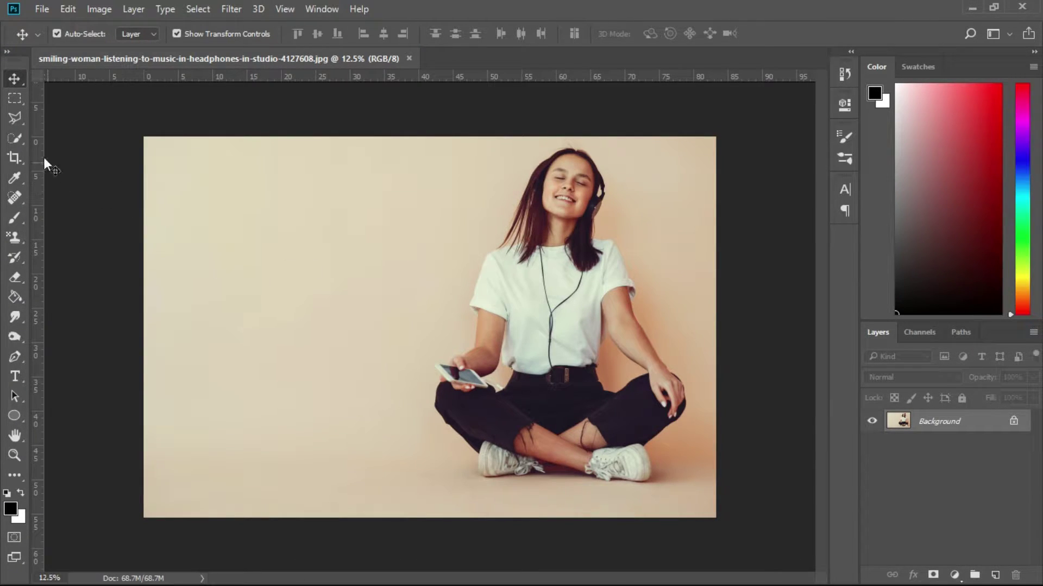
Trace a Magnetic Lasso outline around the woman's hair, body, phone and shoes.
click(14, 119)
click(70, 147)
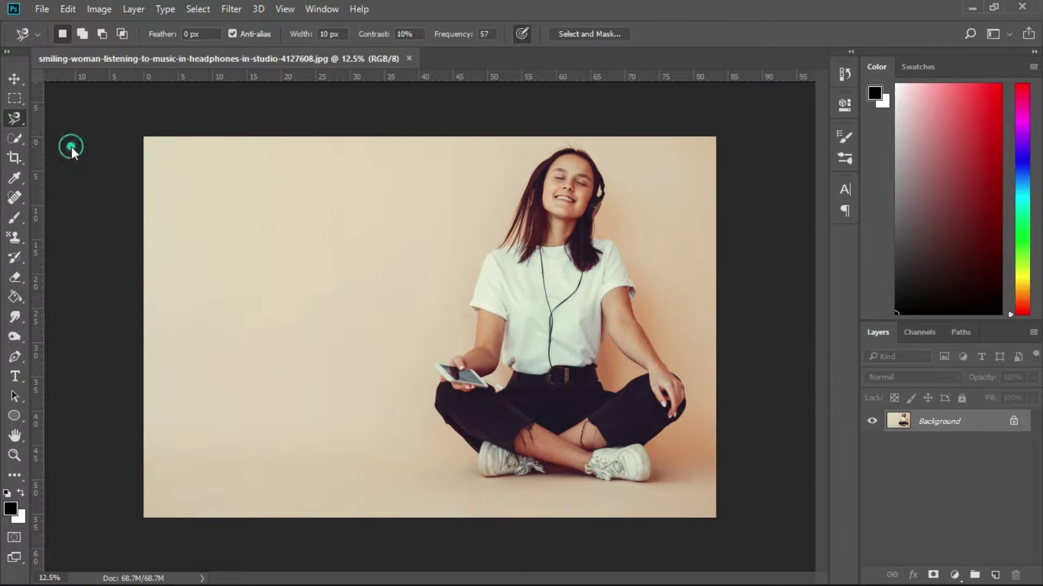
scroll(576, 312, up, 3)
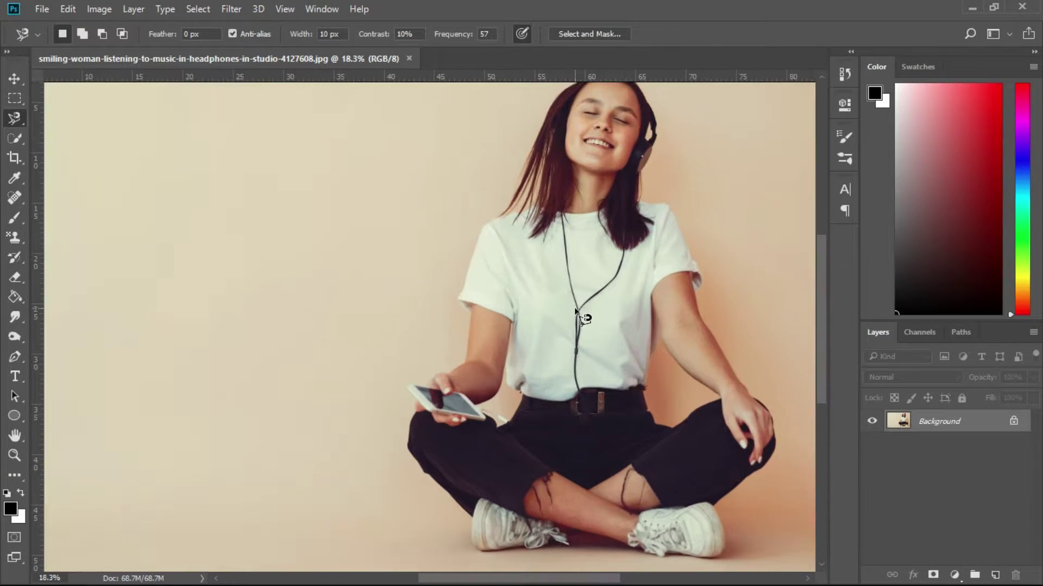
scroll(576, 312, up, 1)
scroll(597, 272, up, 1)
scroll(624, 233, up, 1)
scroll(646, 202, up, 1)
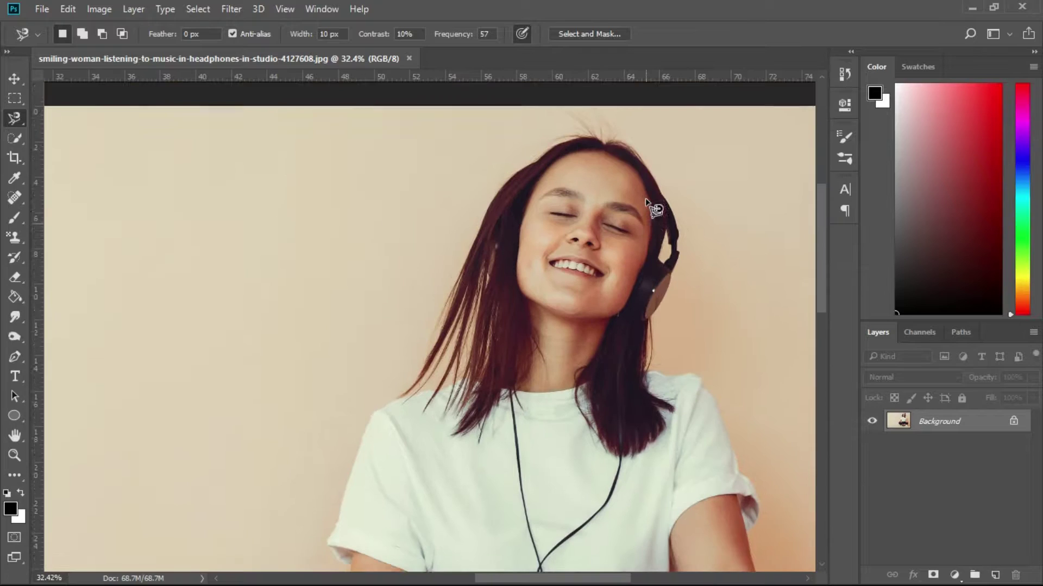
scroll(597, 187, up, 2)
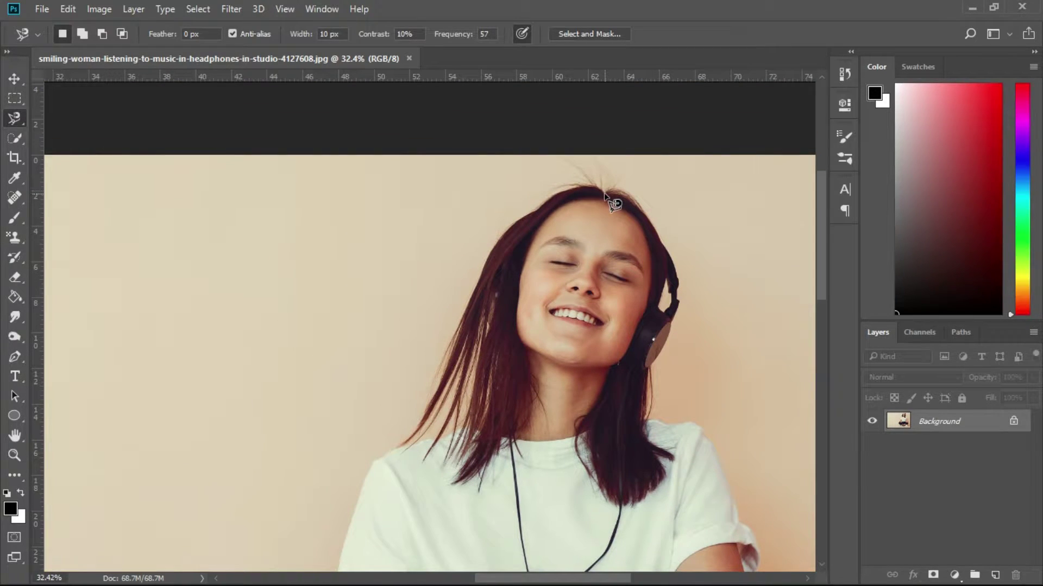
click(605, 194)
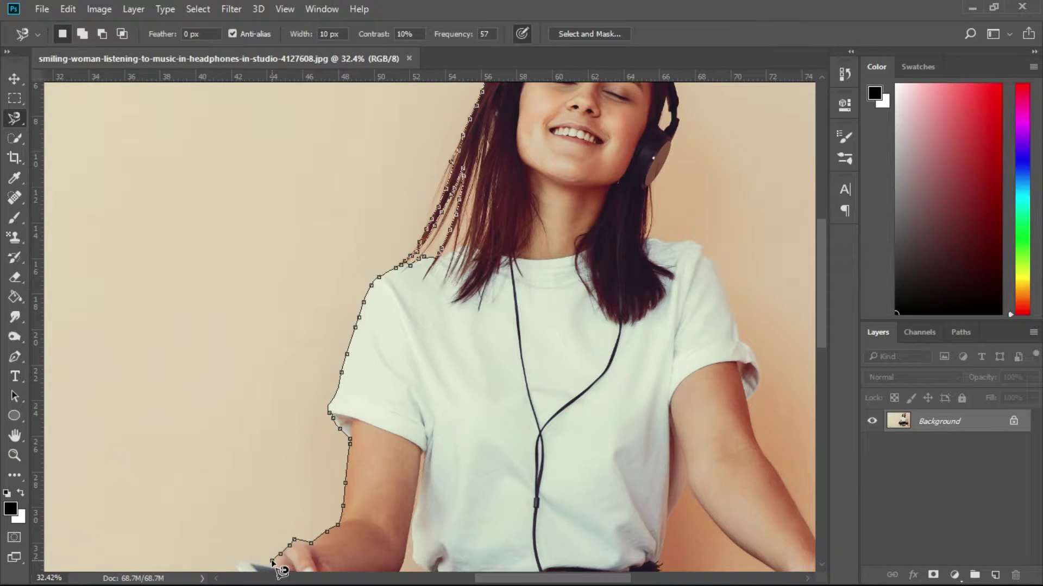
scroll(274, 565, down, 1)
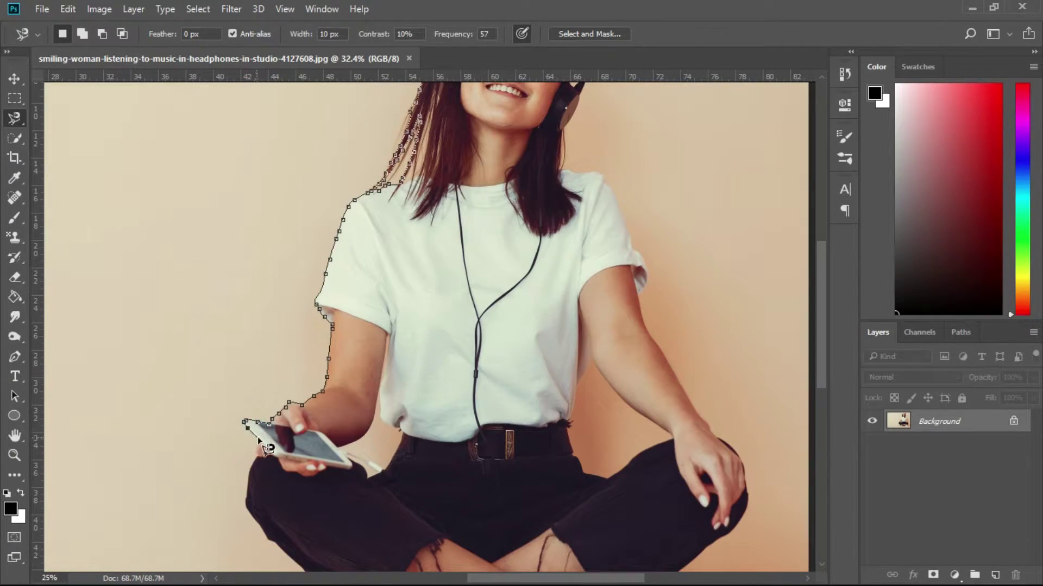
scroll(287, 568, down, 1)
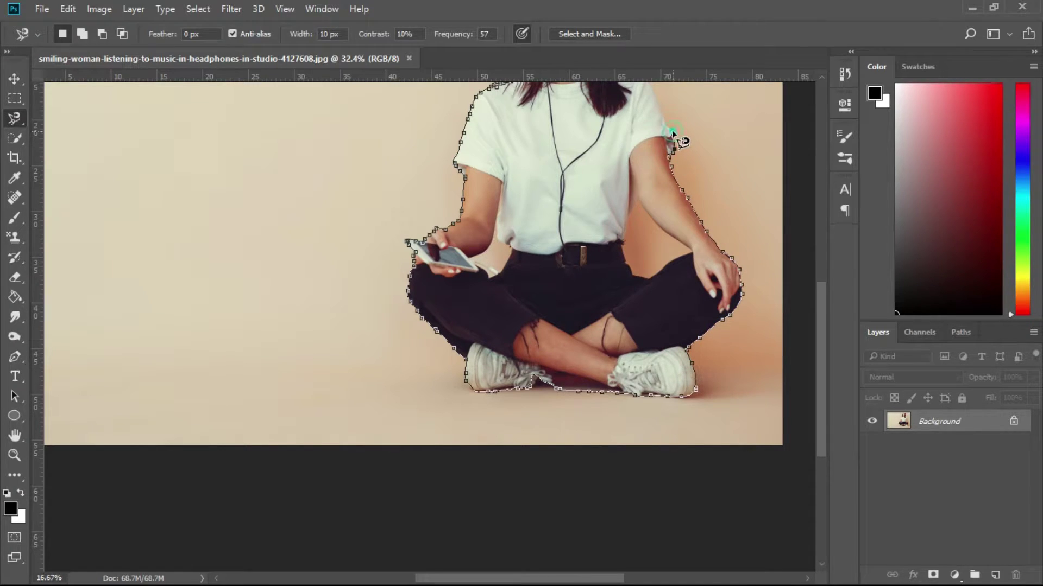
scroll(661, 108, up, 1)
scroll(619, 100, up, 5)
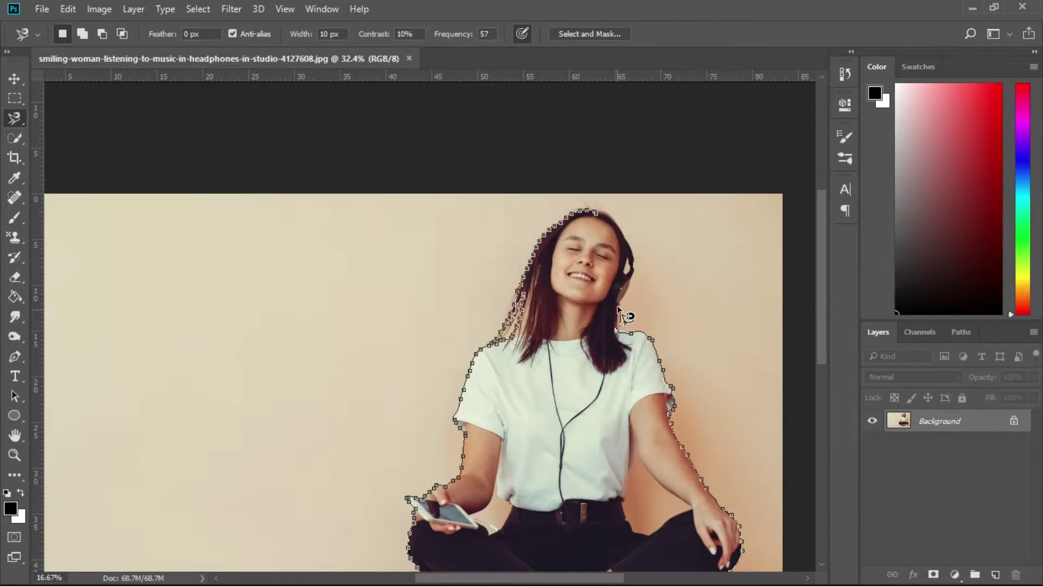
Close the outline, unlock the Background into Layer 0, and add a layer mask.
click(612, 222)
key(ctrl+0)
key(v)
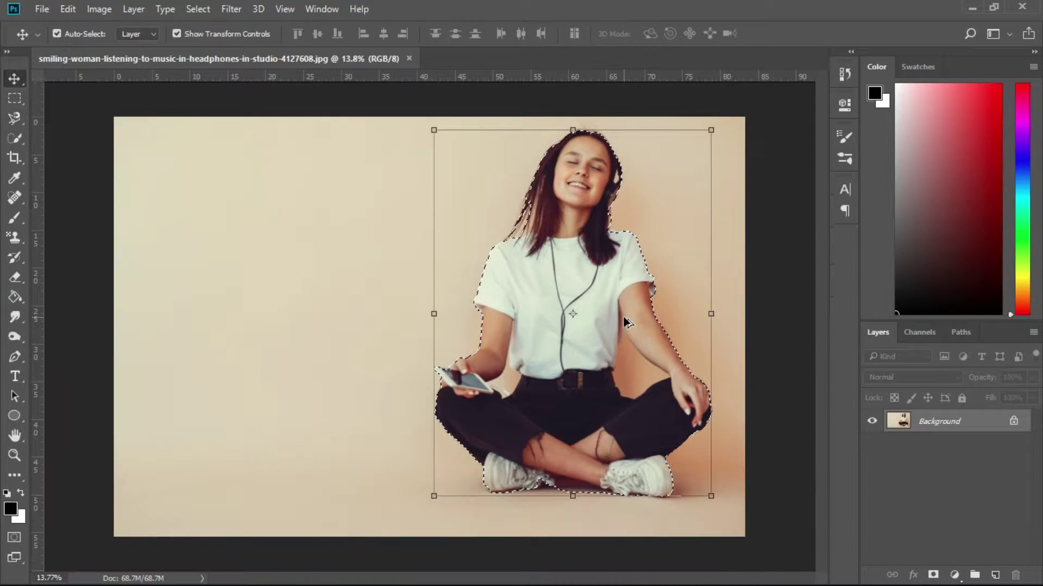
click(1014, 423)
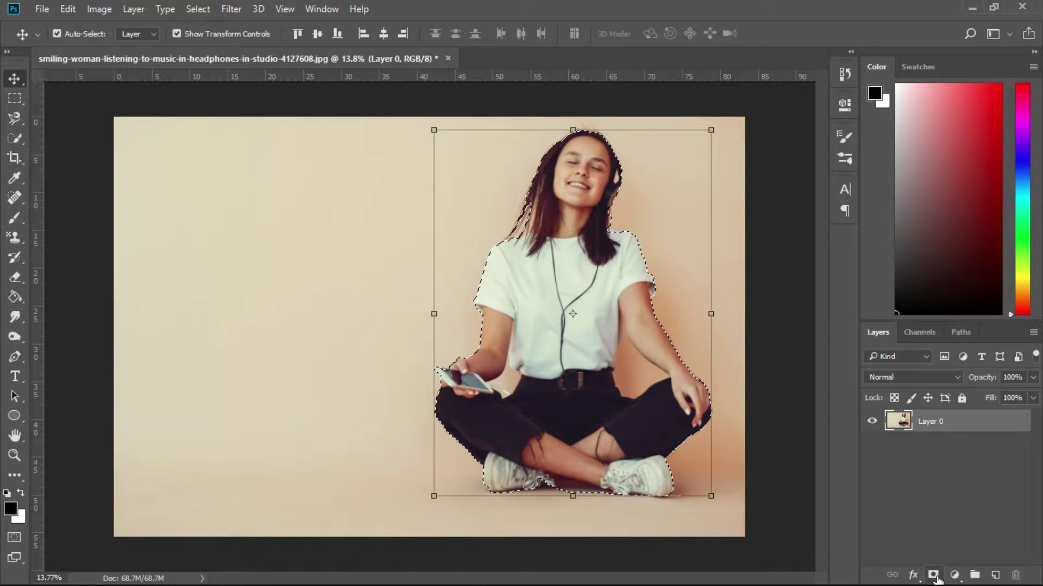
click(933, 575)
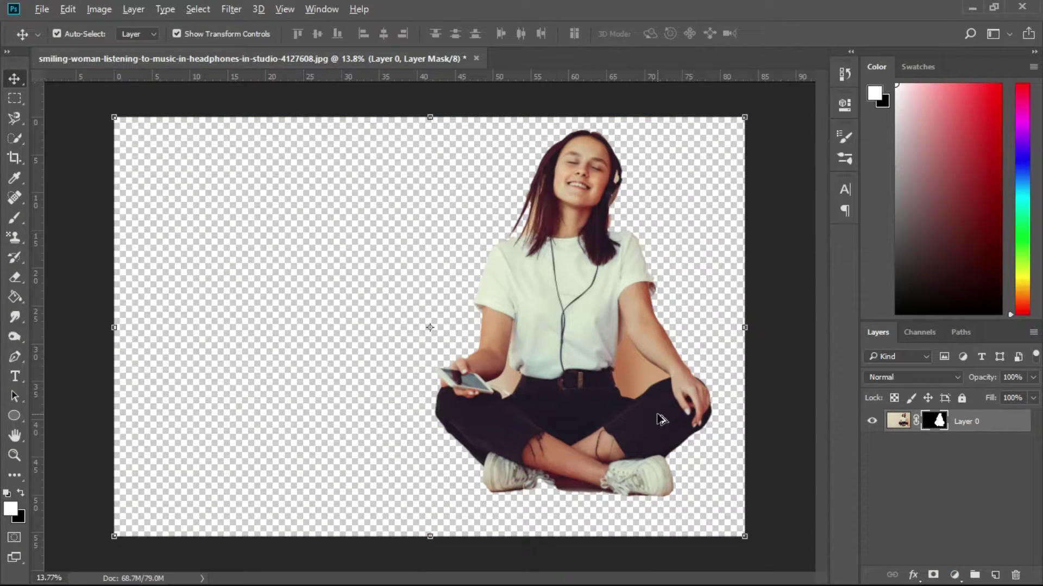
scroll(676, 297, up, 1)
scroll(676, 298, up, 1)
scroll(674, 267, up, 1)
scroll(674, 268, up, 1)
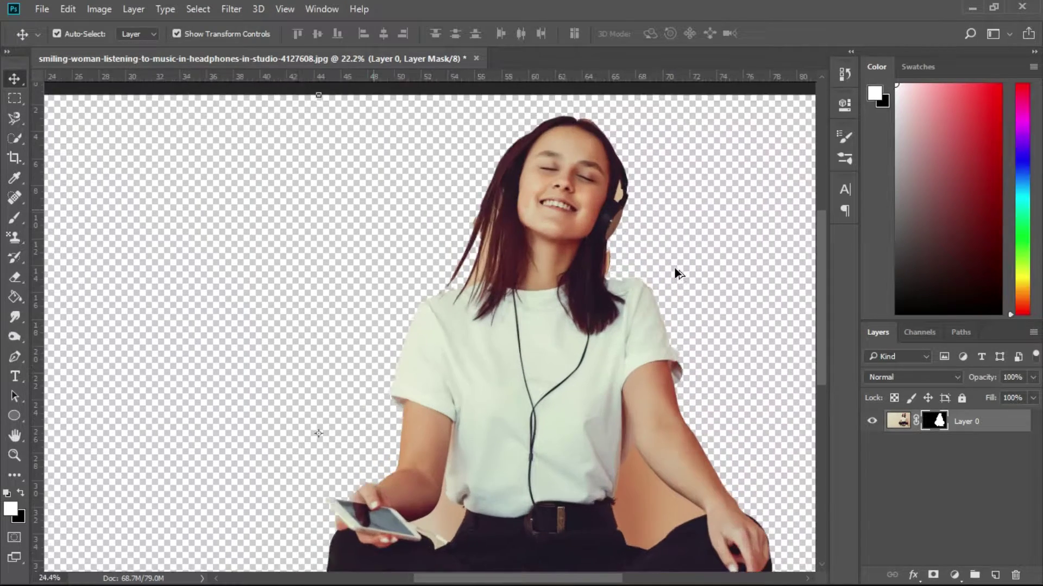
scroll(674, 269, up, 1)
scroll(675, 273, up, 1)
scroll(558, 272, up, 1)
scroll(558, 272, up, 1)
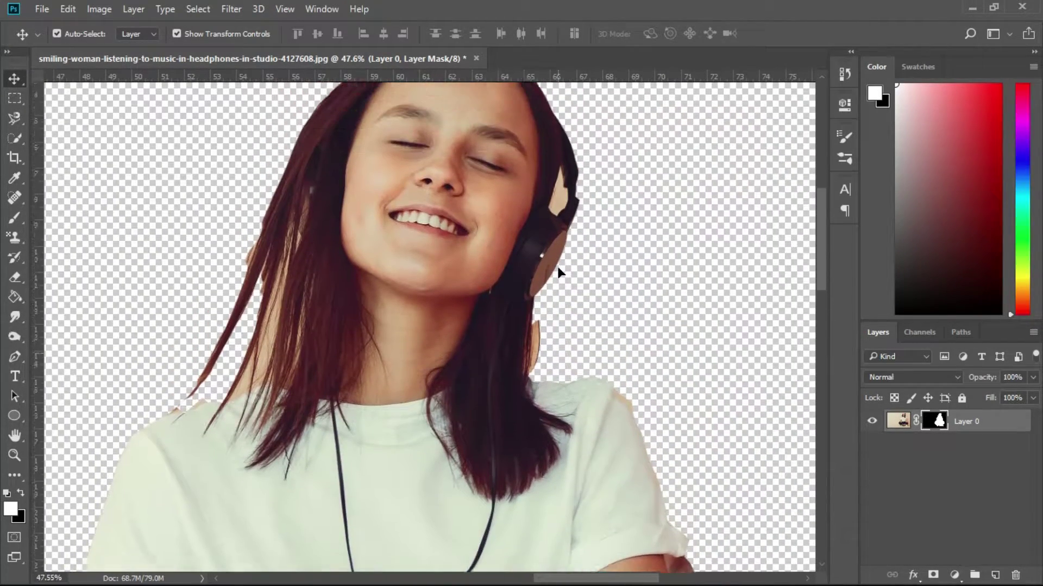
scroll(591, 256, up, 1)
scroll(591, 256, up, 2)
scroll(587, 294, up, 3)
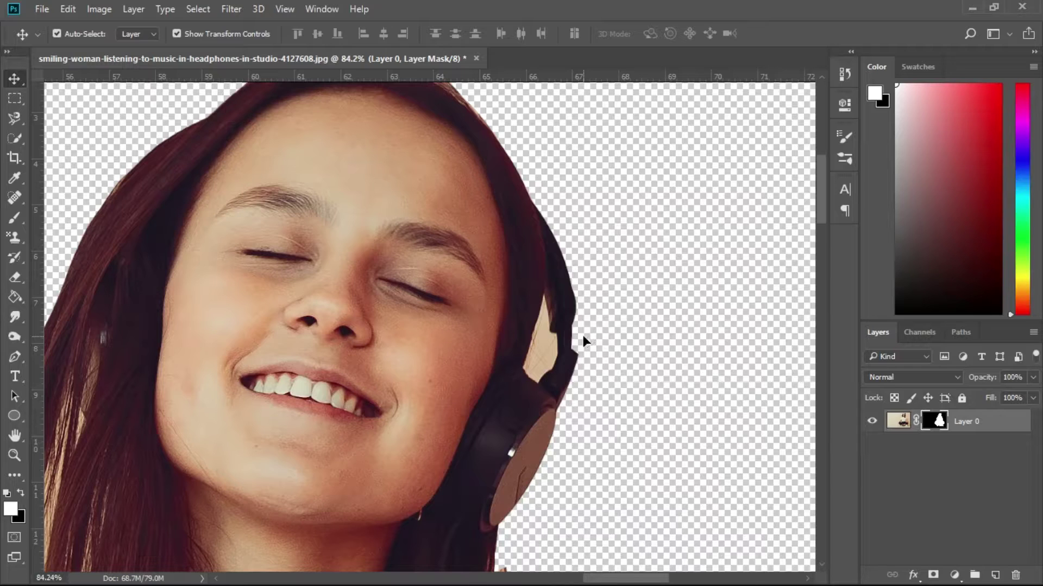
Magnetic Lasso a selection around the wall patch beside her ear.
click(12, 120)
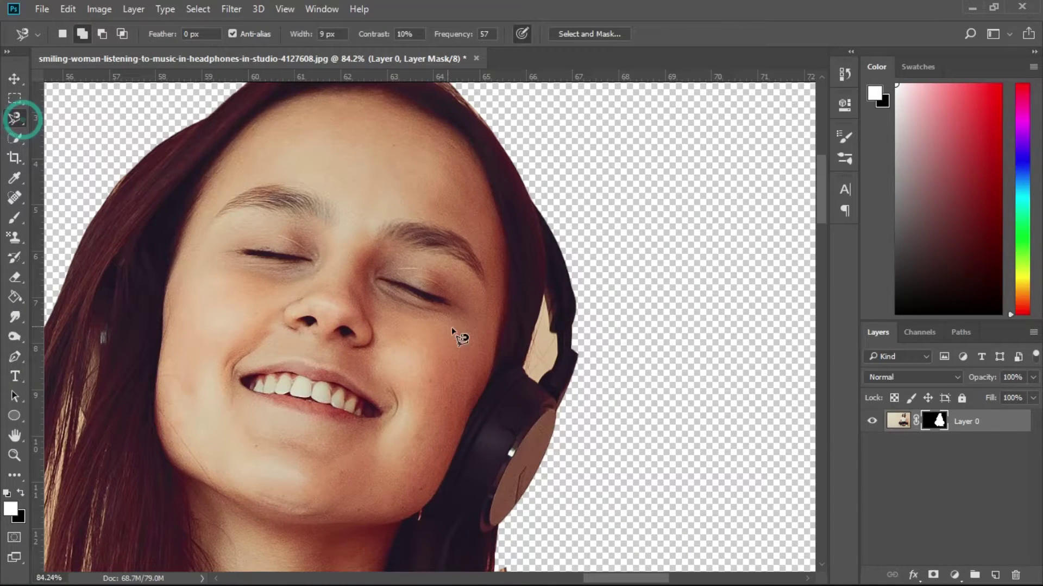
click(523, 370)
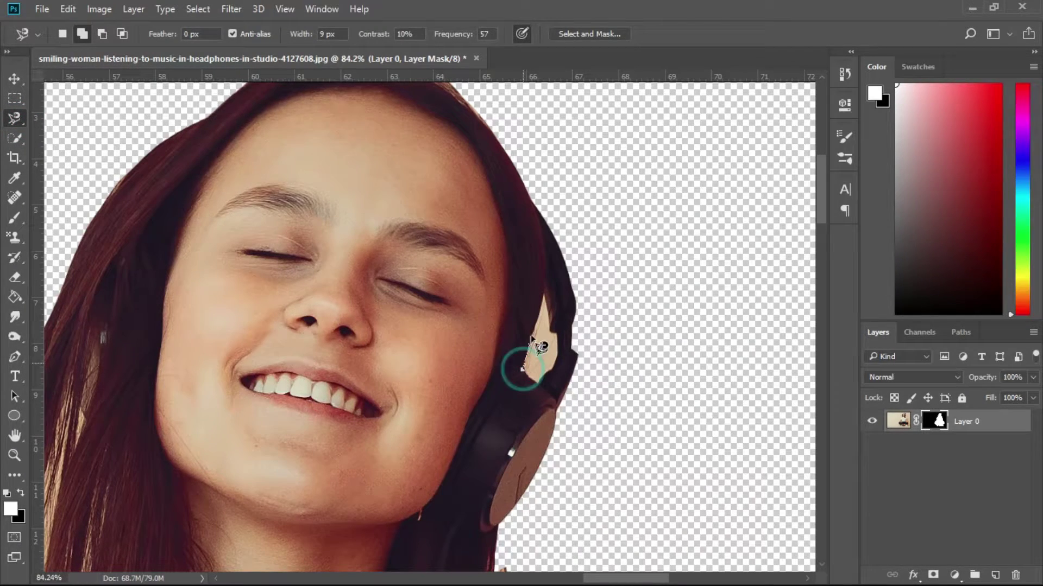
click(543, 293)
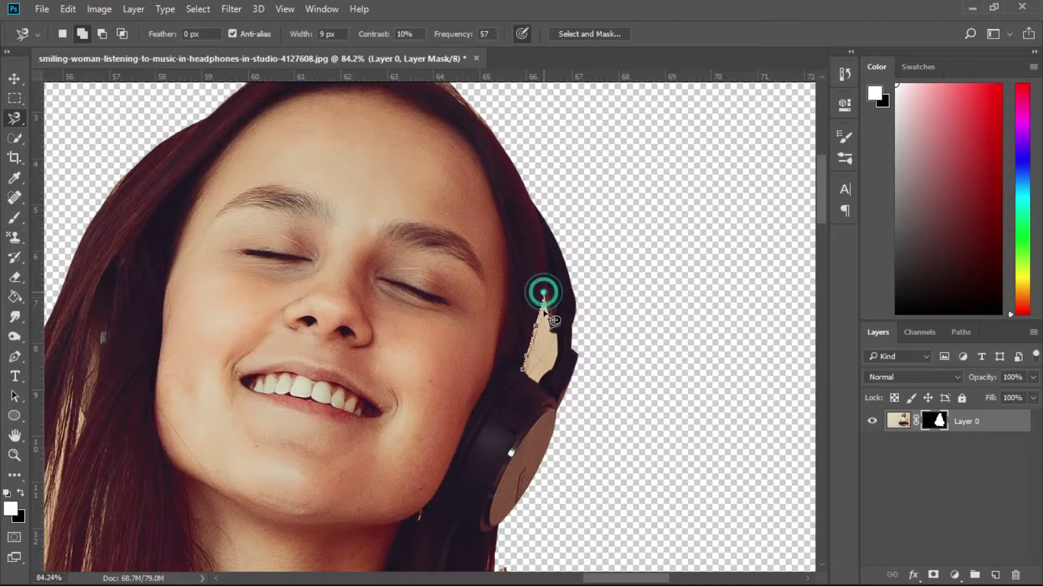
click(558, 334)
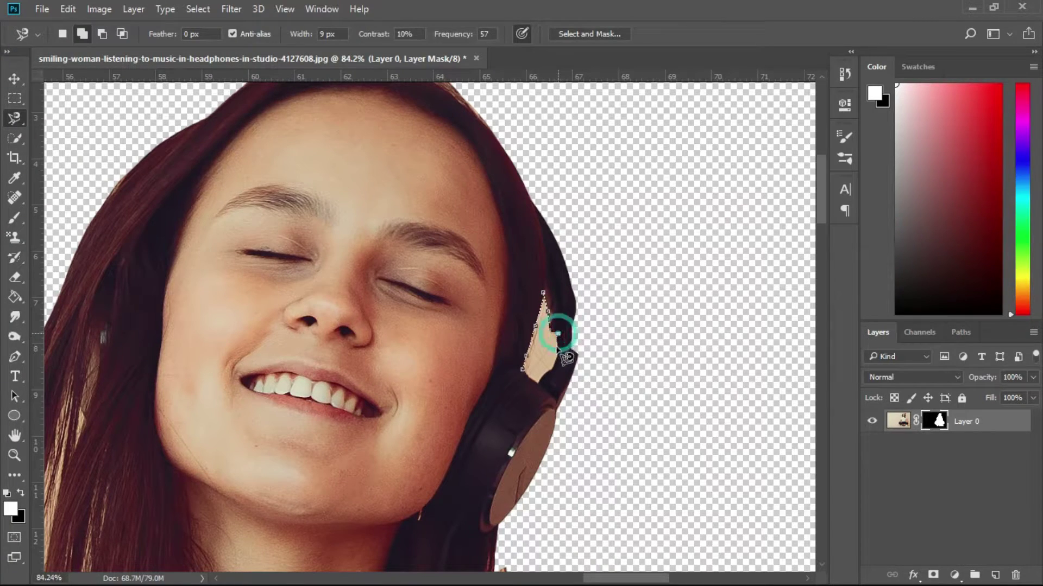
click(536, 382)
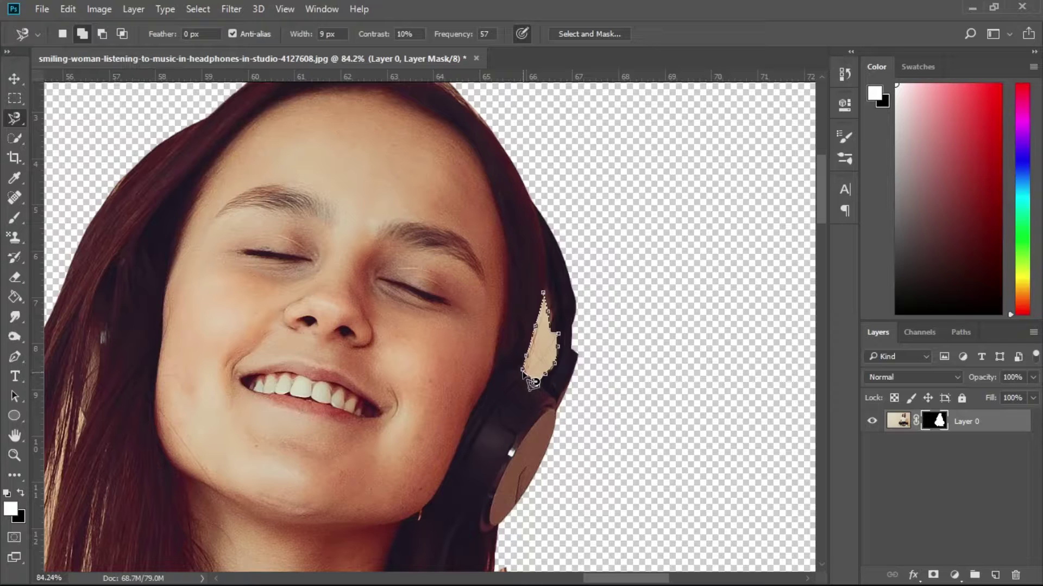
click(520, 370)
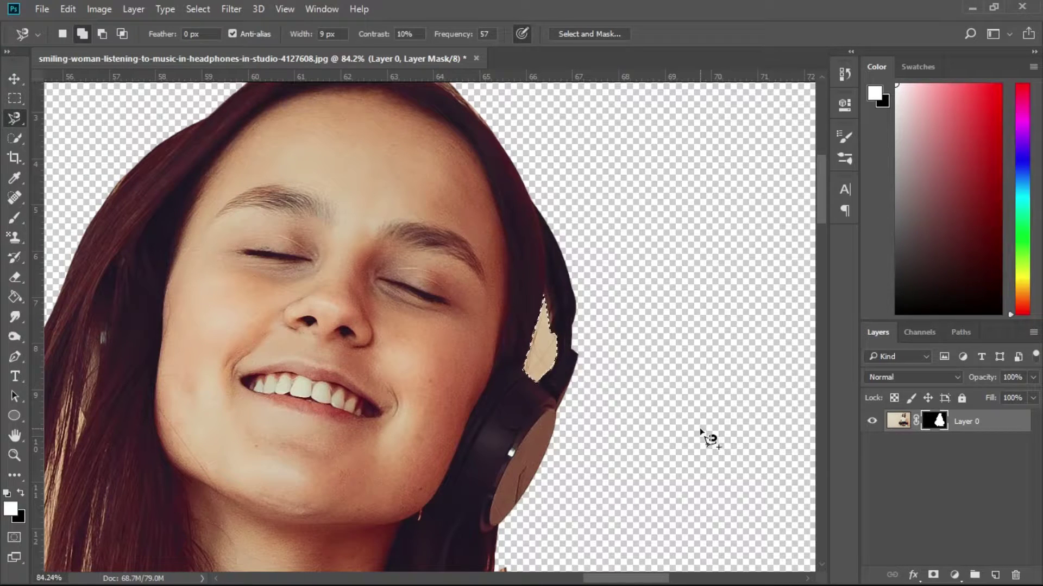
Paint black on the mask to hide the ear patch and the slivers by her hair and shoulder.
click(21, 493)
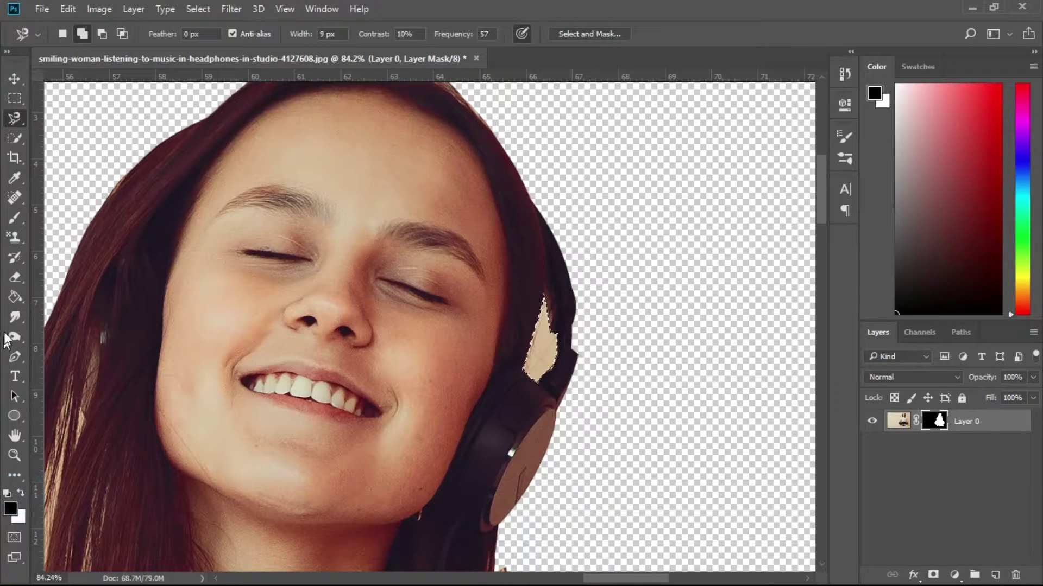
click(12, 223)
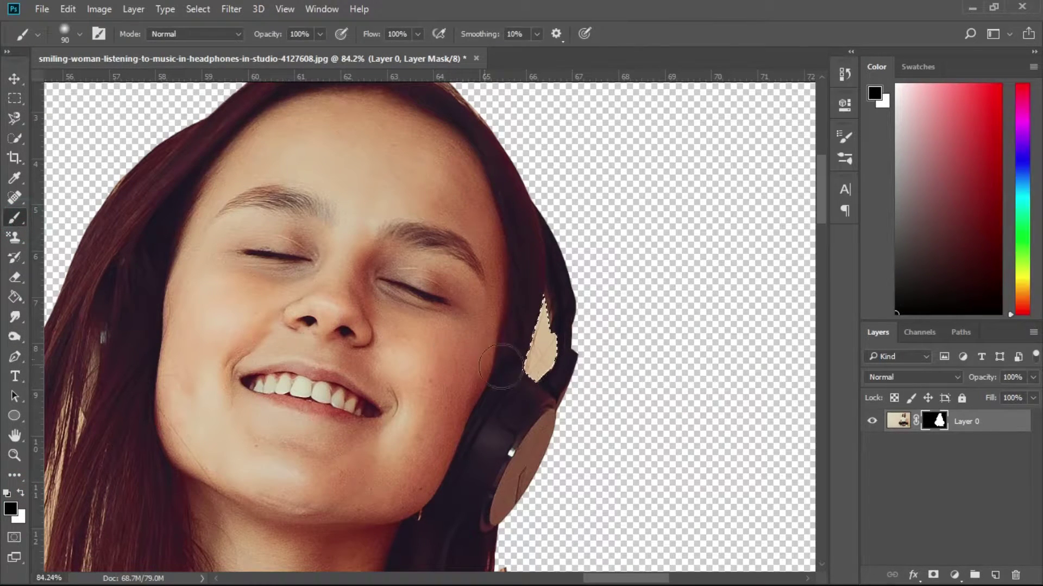
drag(536, 367, 555, 348)
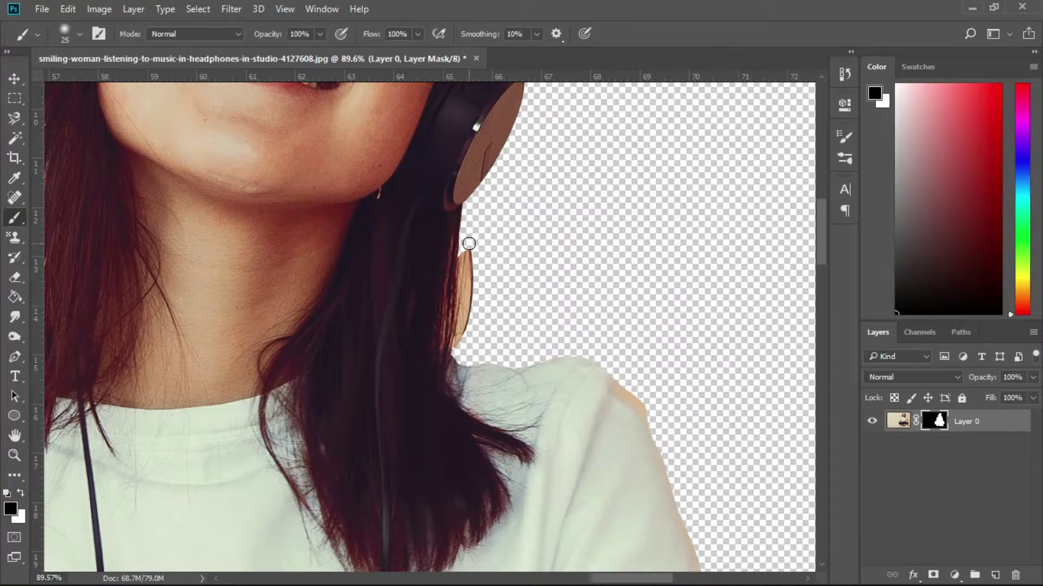
drag(469, 244, 456, 339)
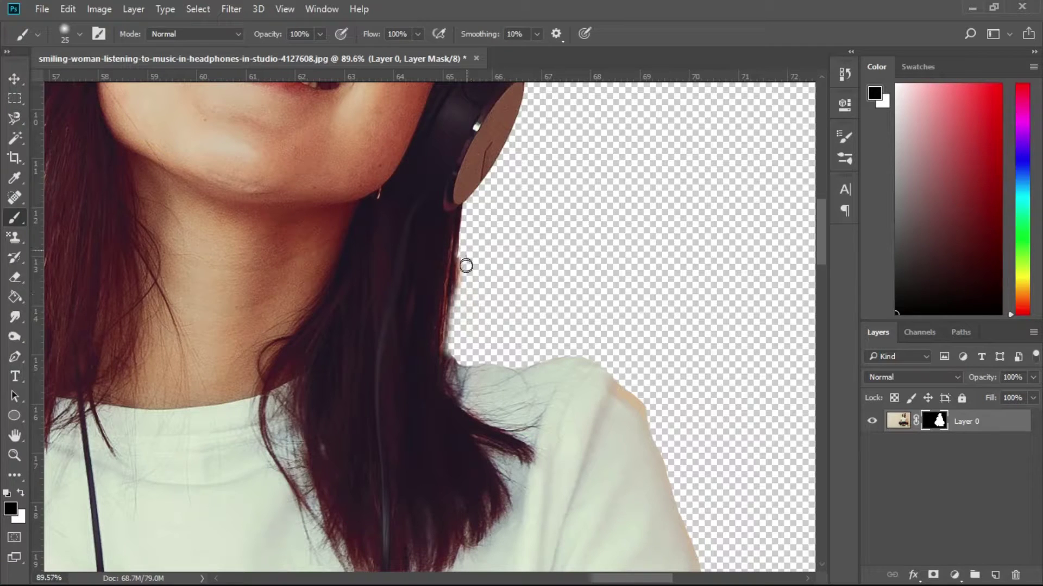
drag(618, 362, 638, 401)
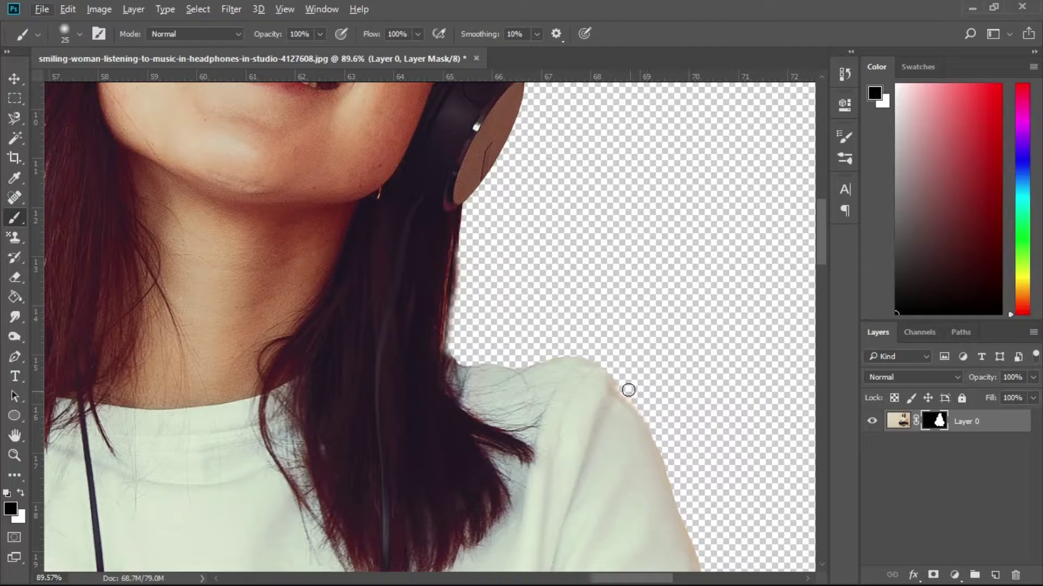
Magic Wand select the orange gap between her right arm and waist, including speckles.
scroll(521, 356, down, 5)
scroll(560, 495, down, 3)
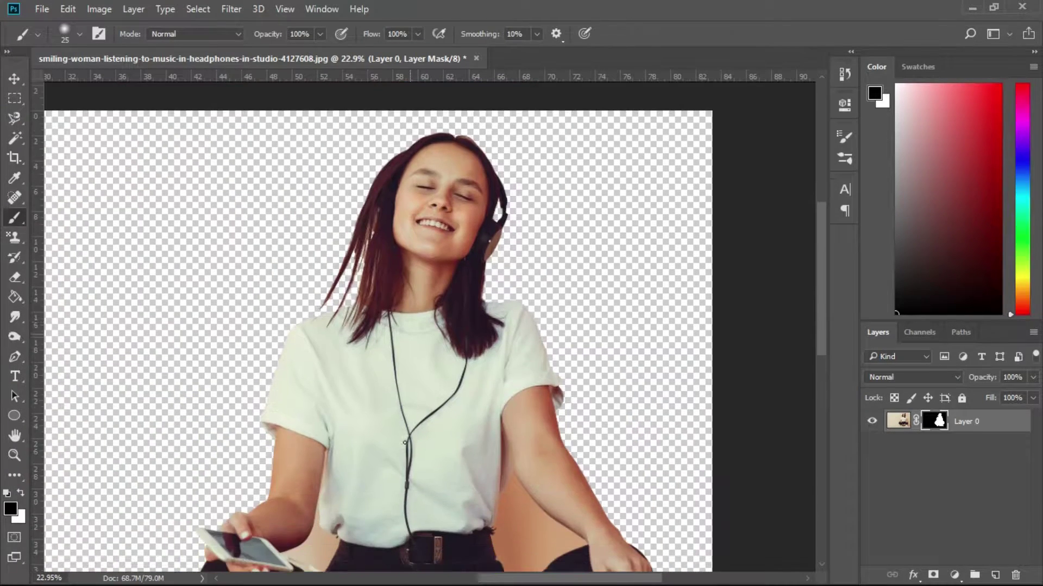
scroll(560, 495, down, 3)
scroll(561, 495, up, 2)
scroll(560, 495, up, 2)
scroll(571, 333, up, 1)
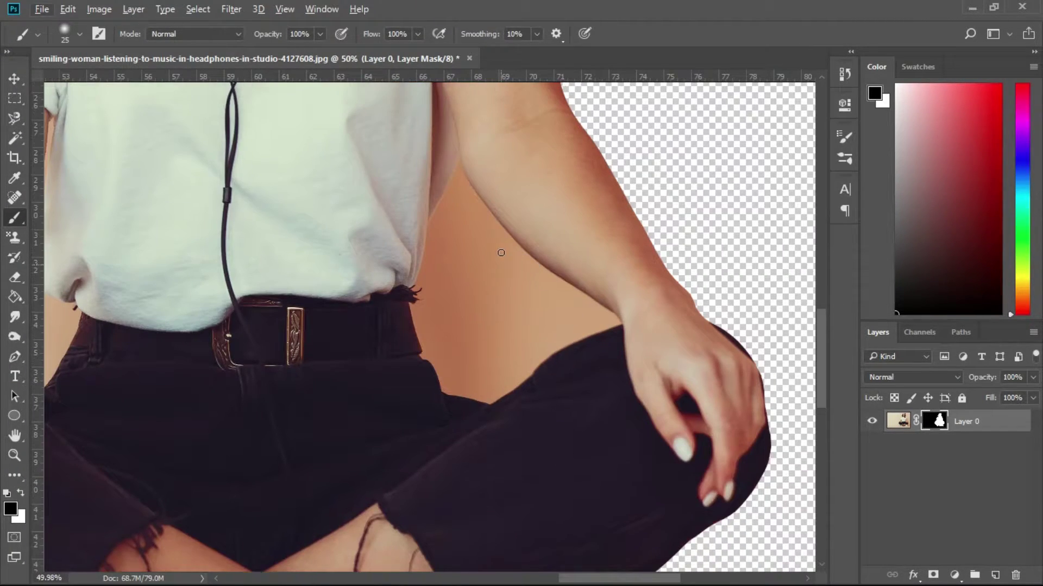
scroll(501, 252, up, 1)
click(15, 122)
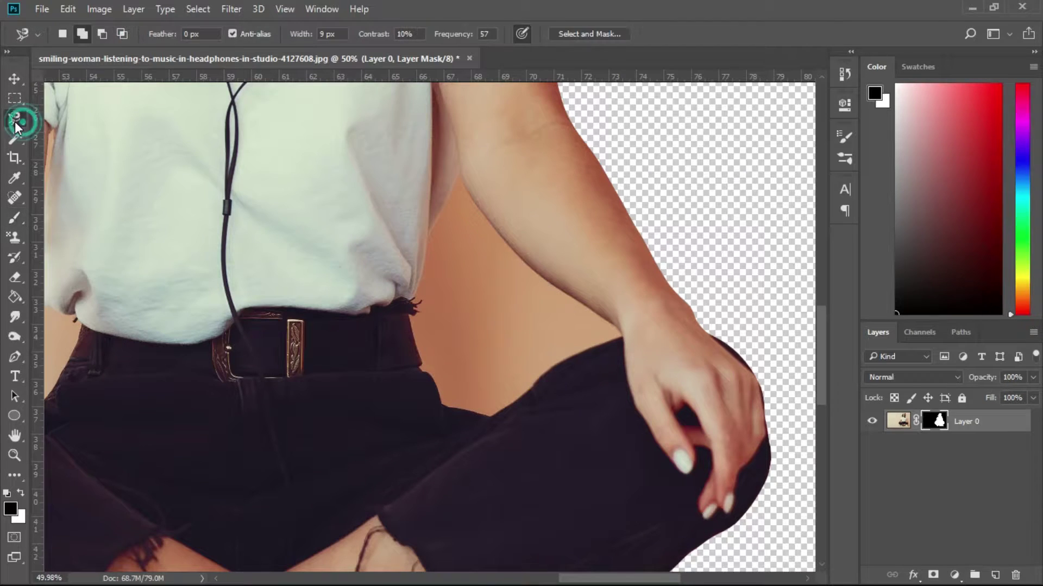
click(15, 137)
click(483, 296)
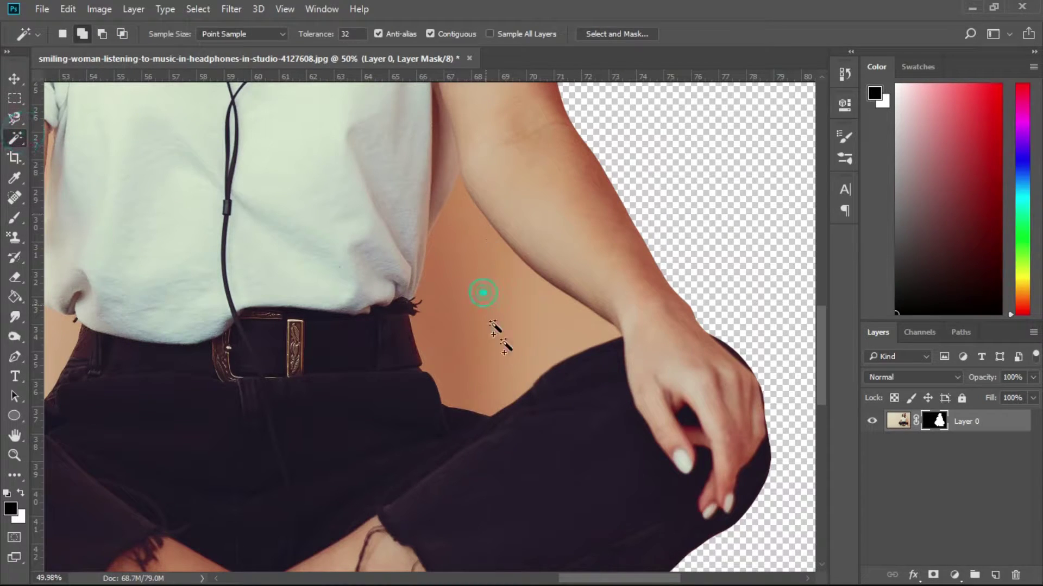
click(459, 395)
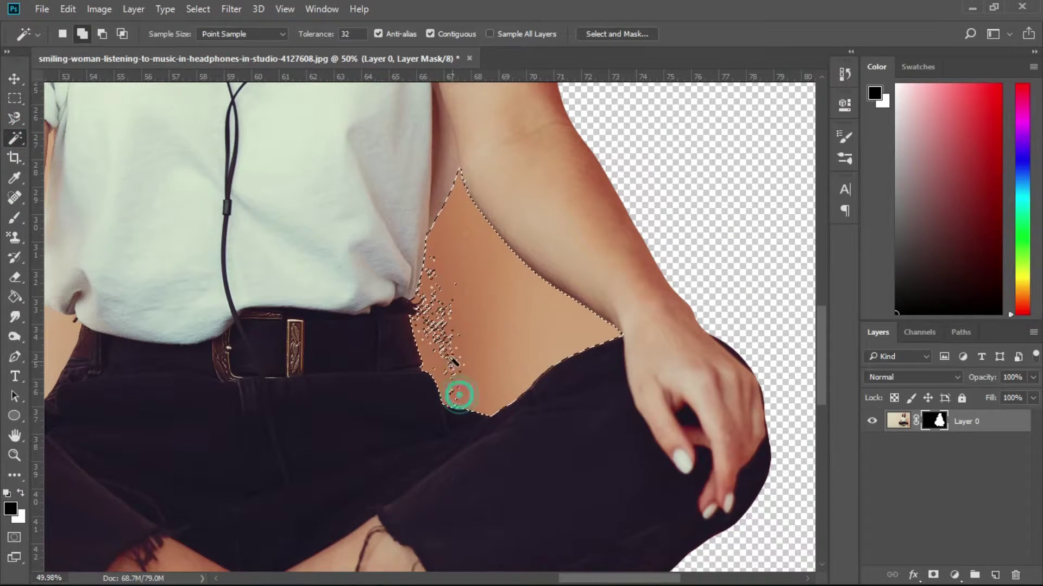
click(433, 282)
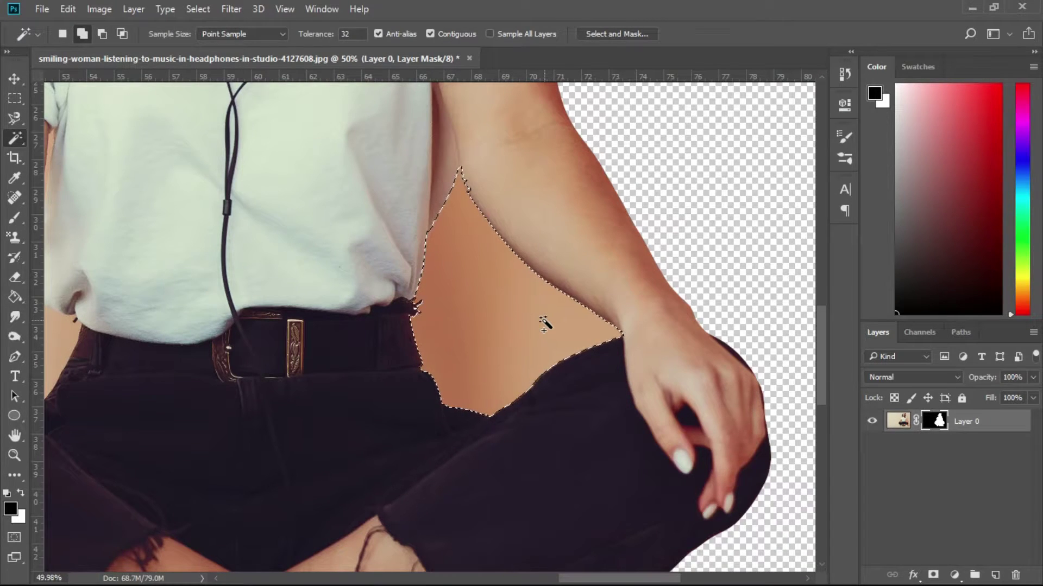
Paint black on the mask with an enlarged brush to hide the selected gap.
click(15, 217)
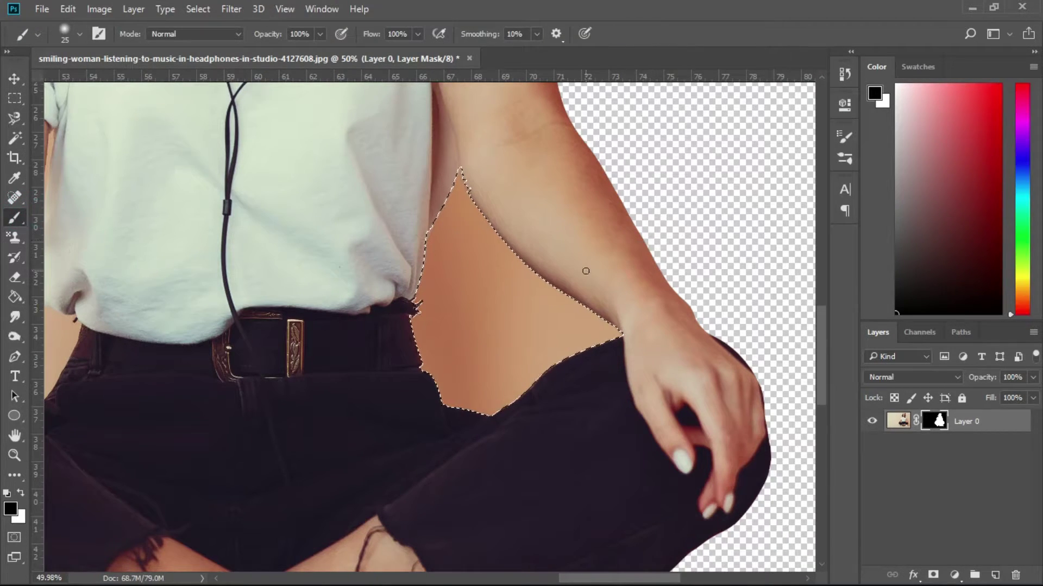
key(bracketright)
key(bracketright)
key(bracketright)
drag(565, 333, 443, 432)
key(bracketright)
key(bracketright)
key(bracketright)
mouse_move(502, 358)
mouse_down()
mouse_move(513, 363)
mouse_move(442, 221)
mouse_move(442, 326)
mouse_up()
key(bracketright)
key(bracketright)
key(bracketright)
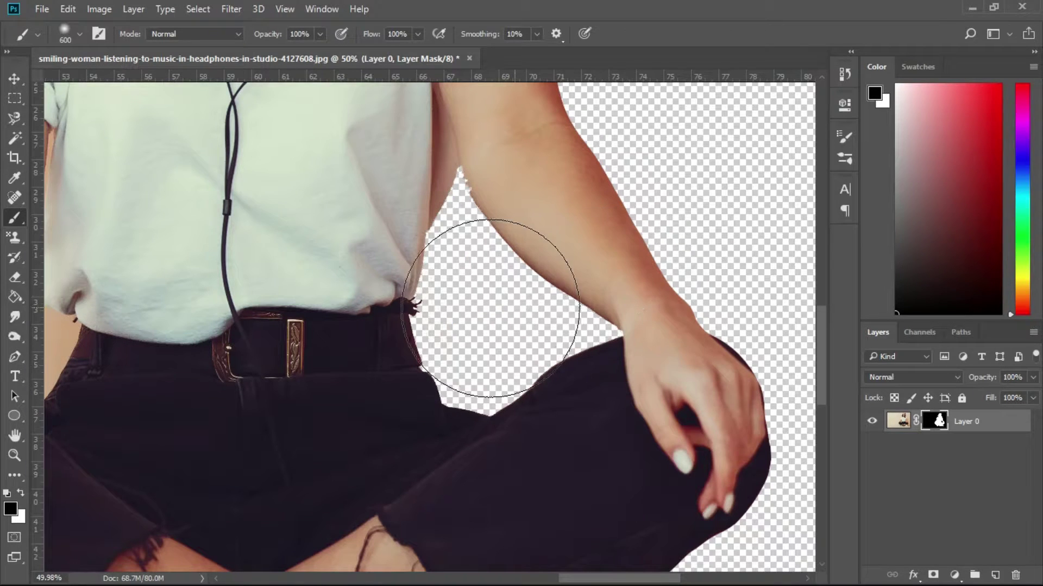
Magic Wand select the background gap beside her phone-holding left arm.
scroll(487, 307, right, 2)
scroll(487, 307, left, 1)
scroll(487, 307, left, 4)
scroll(487, 307, left, 4)
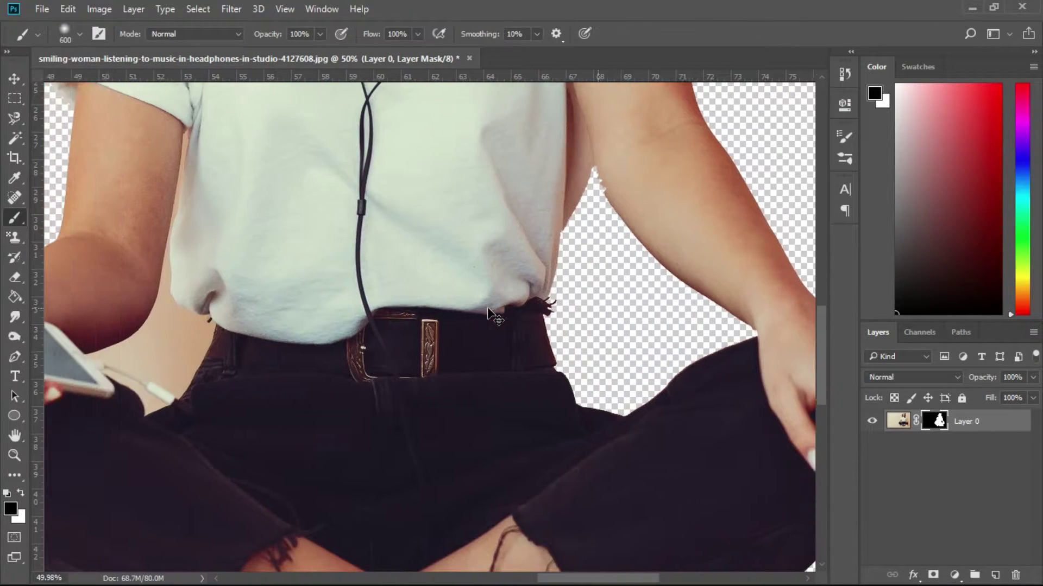
scroll(487, 307, left, 5)
scroll(487, 312, left, 3)
scroll(58, 128, left, 3)
scroll(47, 139, left, 2)
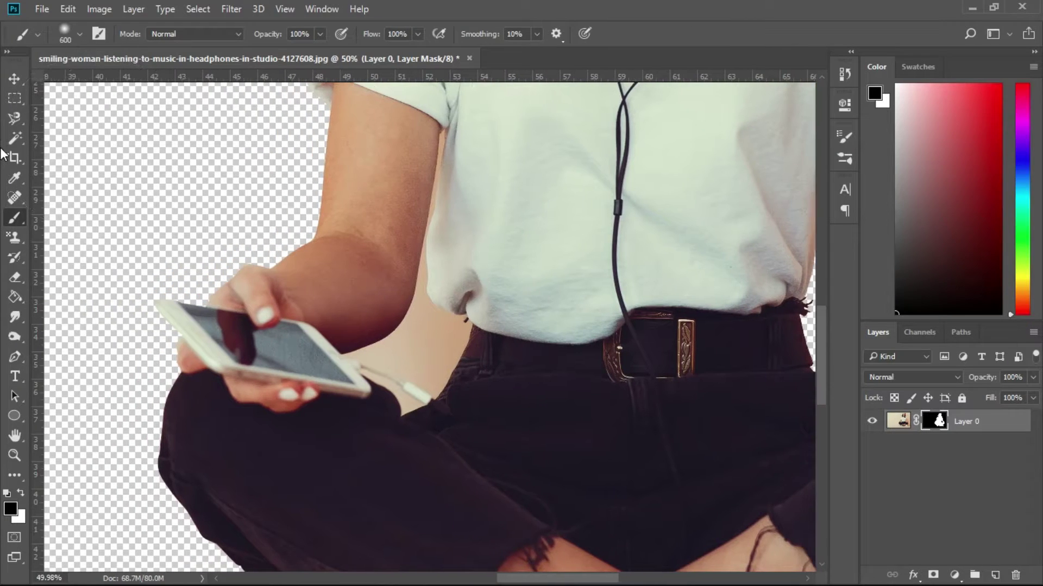
click(13, 139)
click(433, 347)
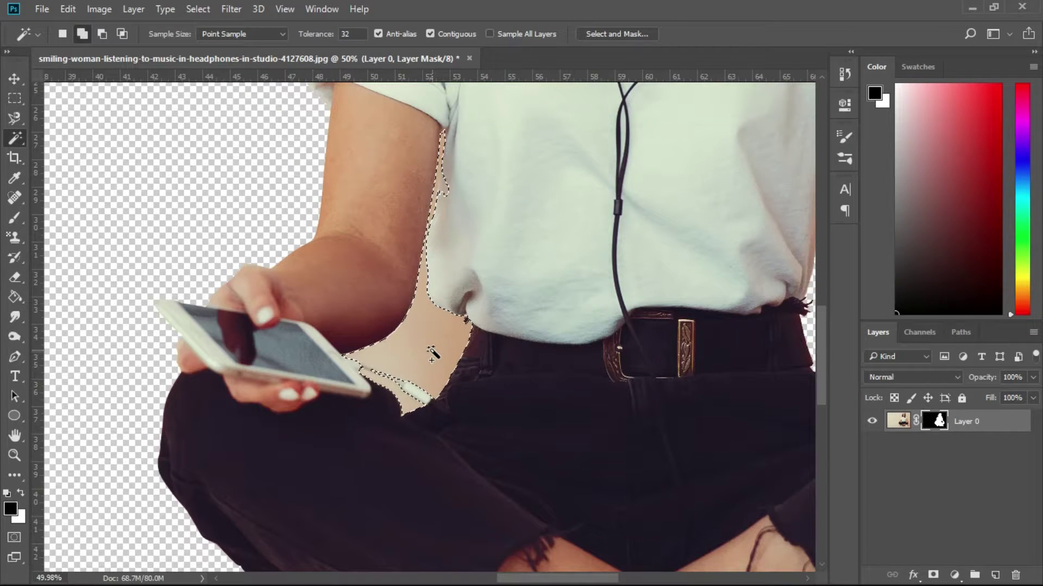
Refine the left-arm gap selection with Quick Selection and Magic Wand, adding the arm edge.
right_click(16, 139)
click(64, 139)
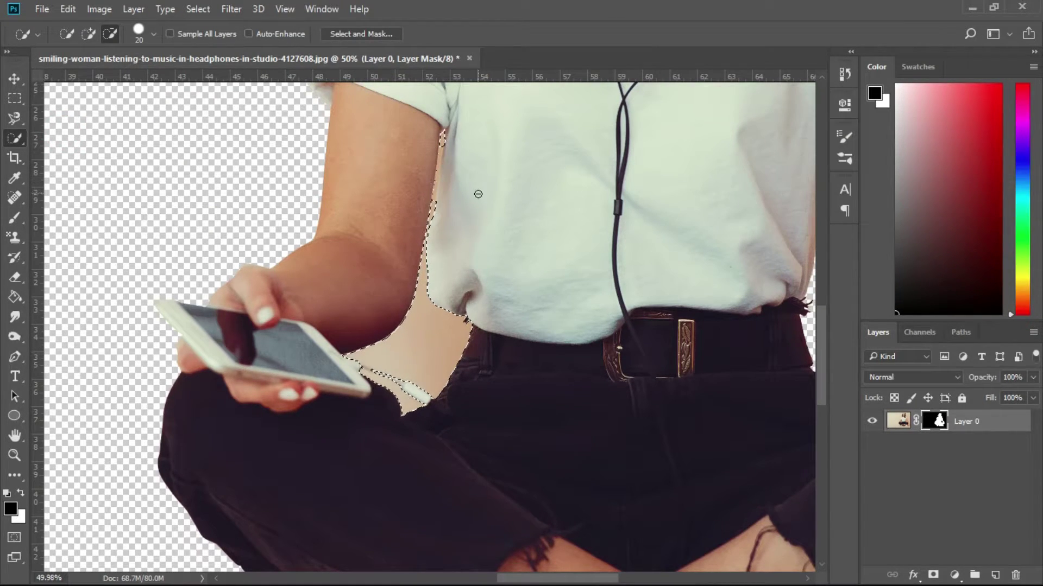
scroll(478, 194, up, 3)
scroll(478, 194, up, 1)
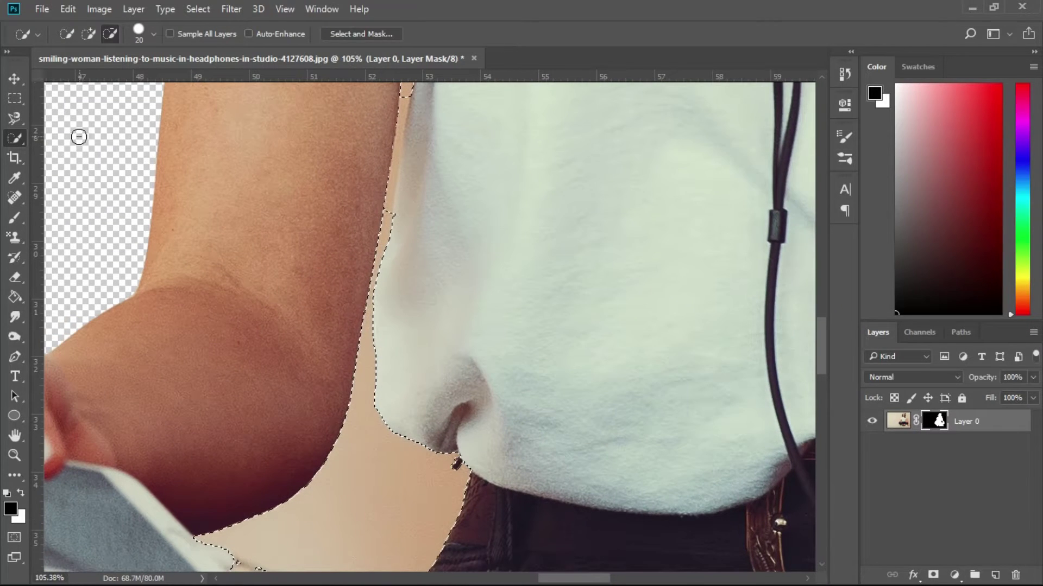
right_click(12, 138)
click(57, 153)
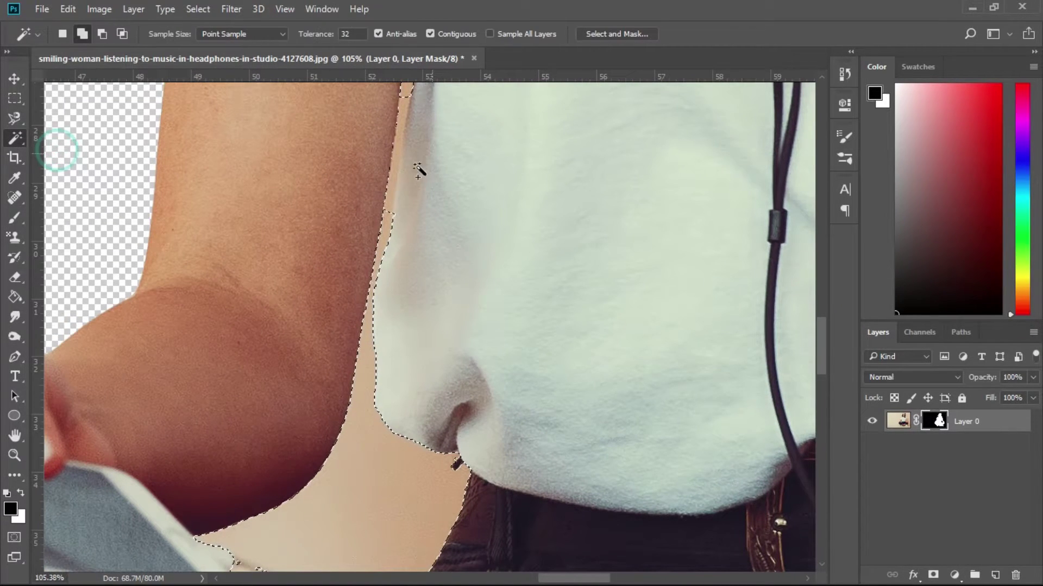
click(389, 193)
Paint the gap between arm and jeans black on the mask and zoom back out.
scroll(484, 271, down, 2)
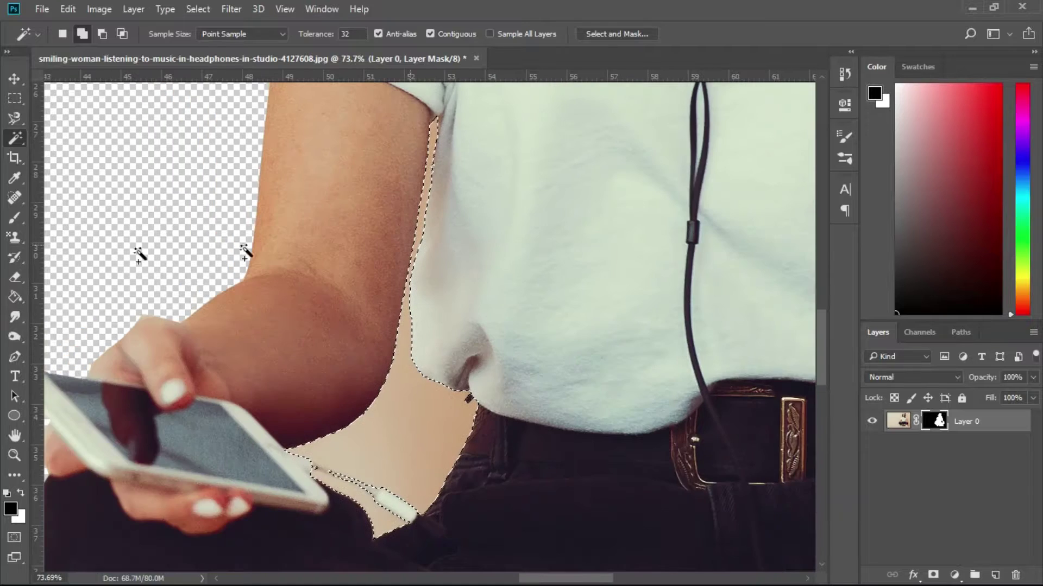
click(14, 217)
mouse_move(396, 360)
mouse_down()
mouse_move(345, 466)
mouse_move(309, 413)
mouse_move(442, 244)
mouse_move(419, 140)
mouse_move(454, 384)
mouse_move(427, 189)
mouse_up()
scroll(477, 268, down, 2)
scroll(478, 268, down, 2)
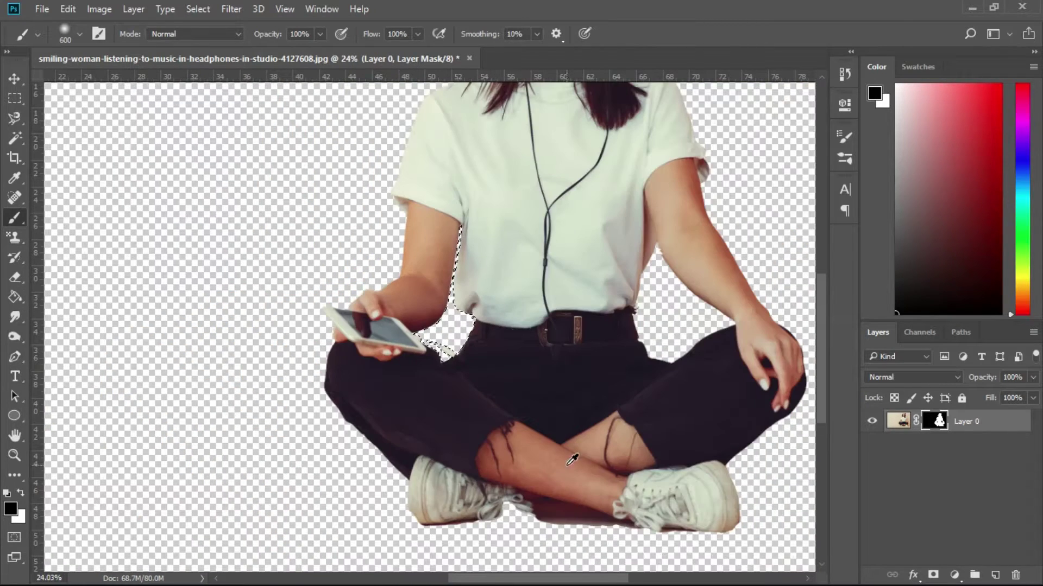
scroll(503, 384, down, 2)
scroll(503, 385, down, 2)
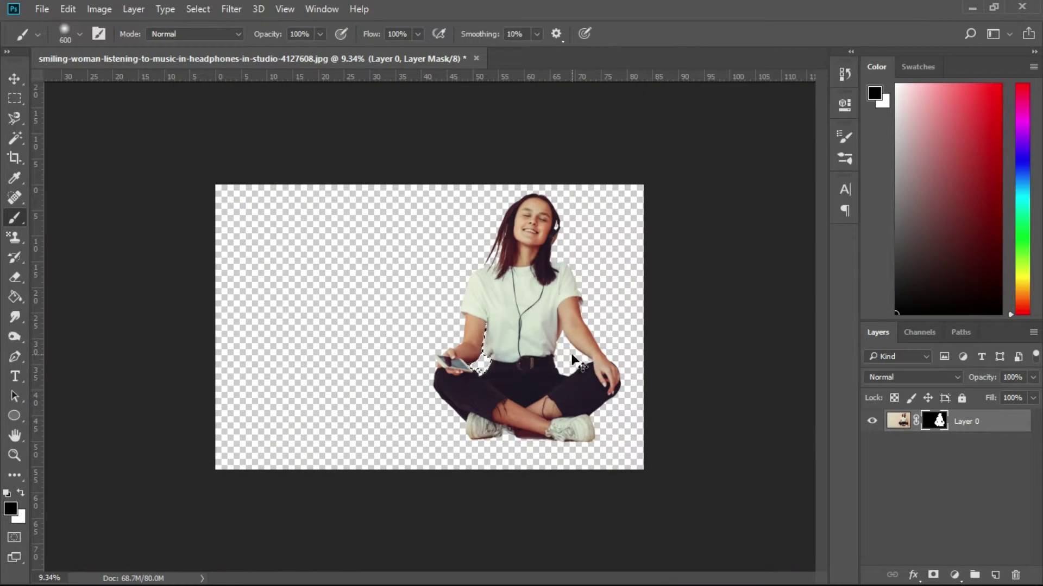
Open PicsArt_12-23-12.18.48.png as a second document, then return to the smiling-woman tab.
click(13, 79)
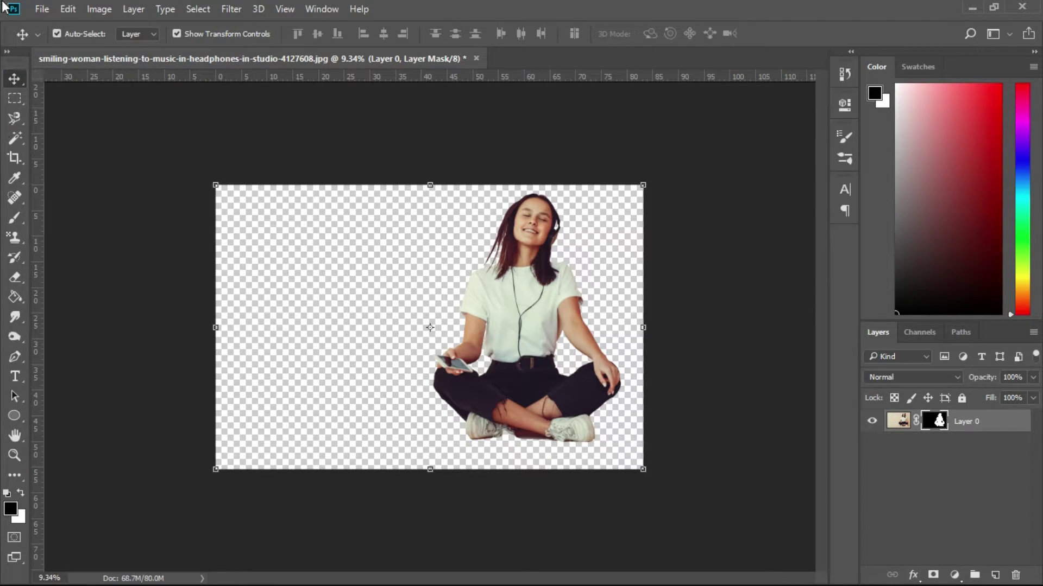
click(43, 9)
click(69, 35)
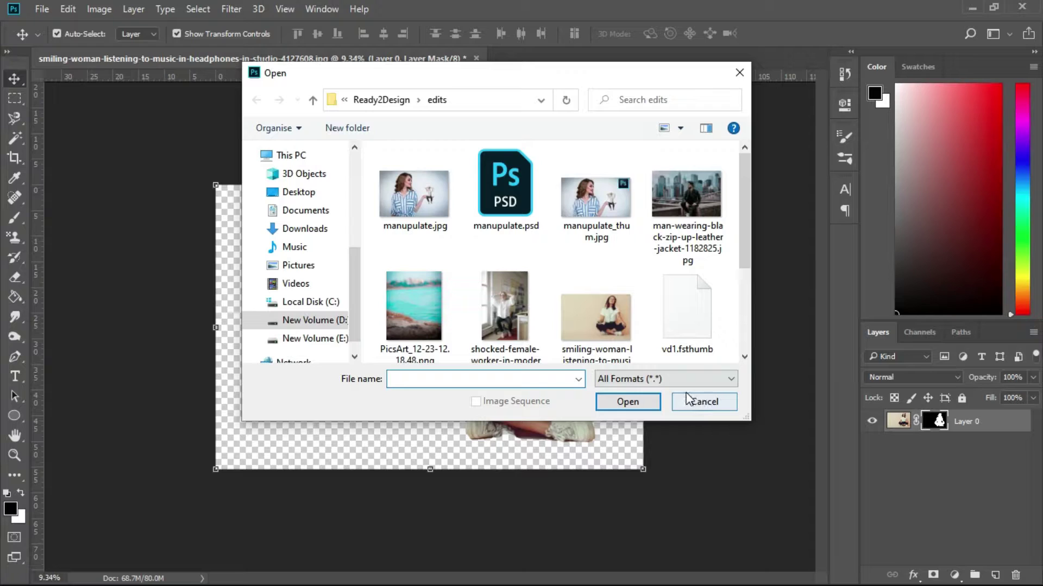
click(414, 307)
click(644, 403)
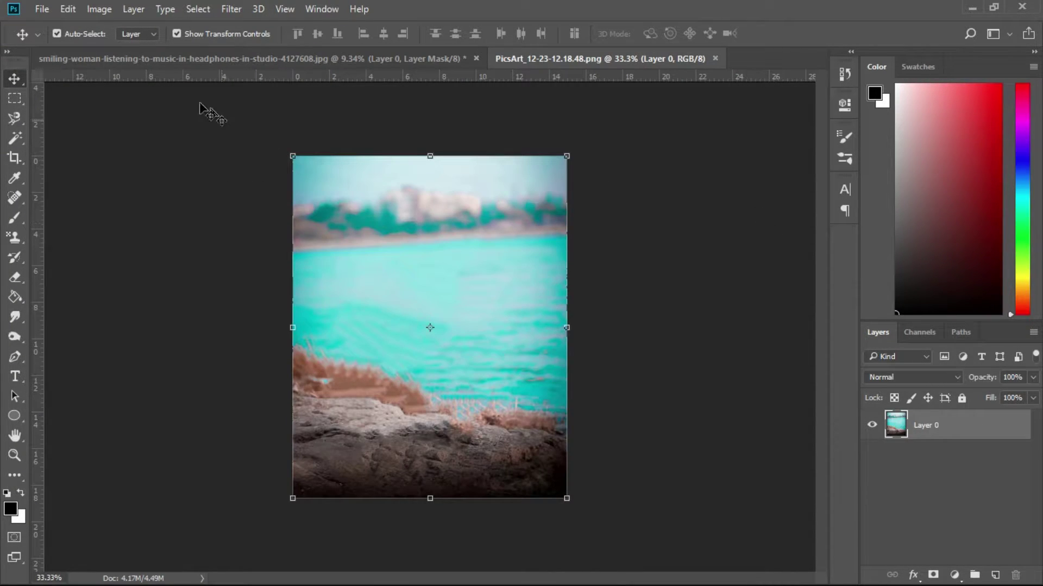
click(346, 56)
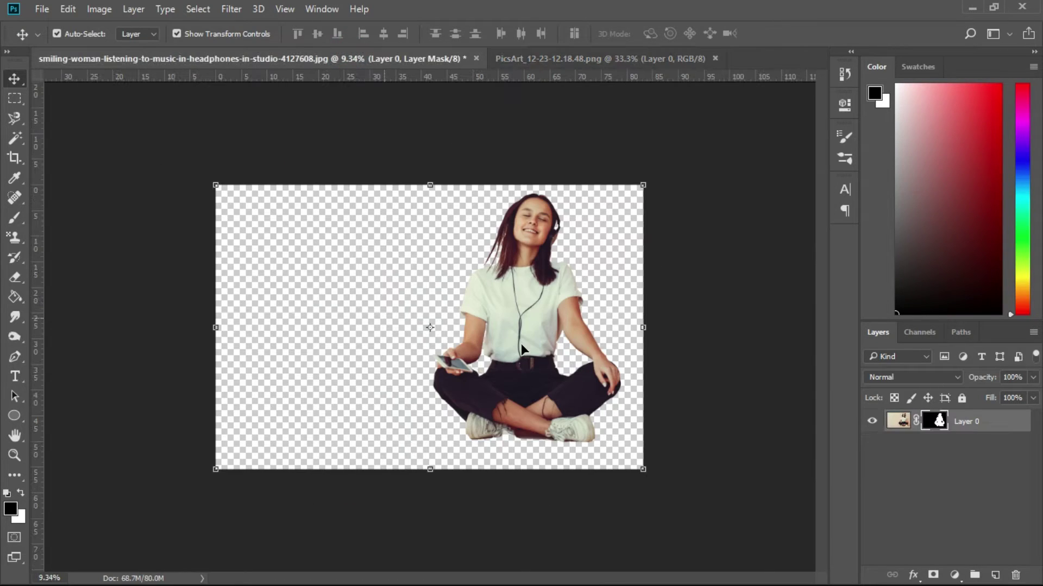
Drag the woman layer into the beach document and shrink it to fit.
mouse_move(531, 298)
mouse_down()
mouse_move(467, 380)
mouse_move(455, 419)
mouse_up()
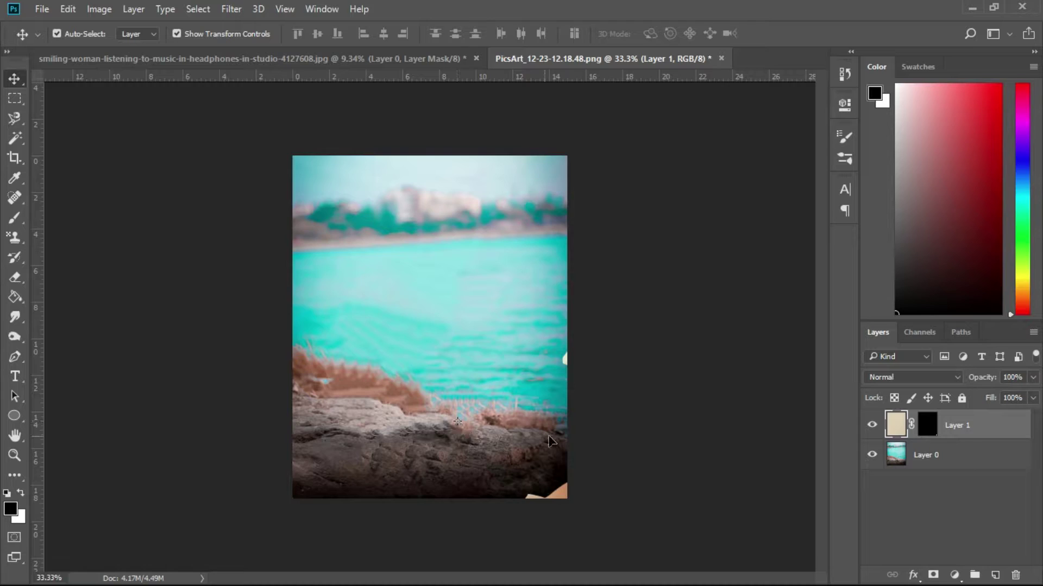
key(ctrl+minus)
key(ctrl+minus)
key(ctrl+minus)
click(575, 438)
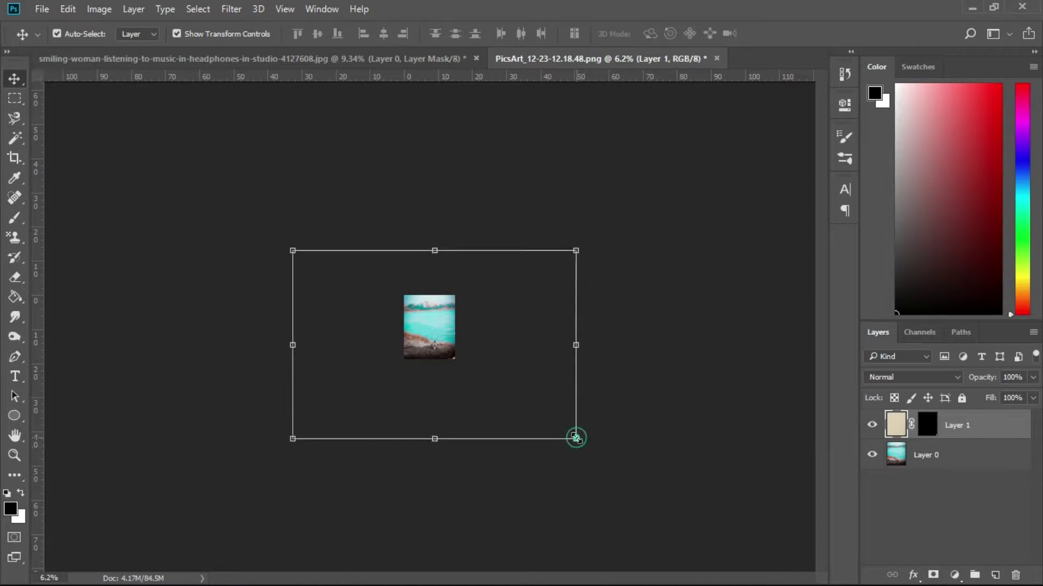
mouse_move(577, 442)
mouse_down()
mouse_move(402, 325)
mouse_move(535, 410)
mouse_move(457, 352)
mouse_up()
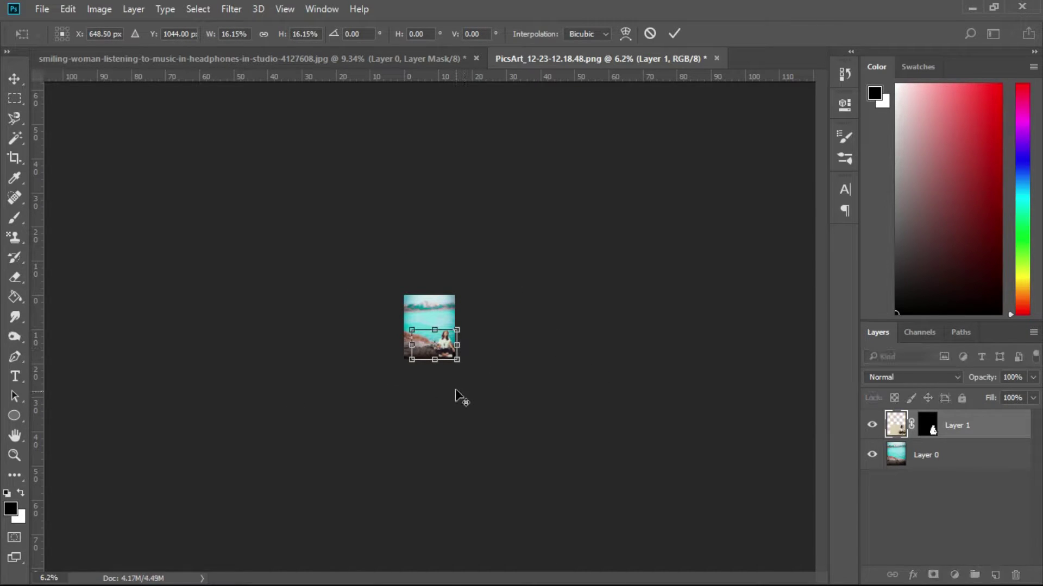
key(ctrl+plus)
key(ctrl+plus)
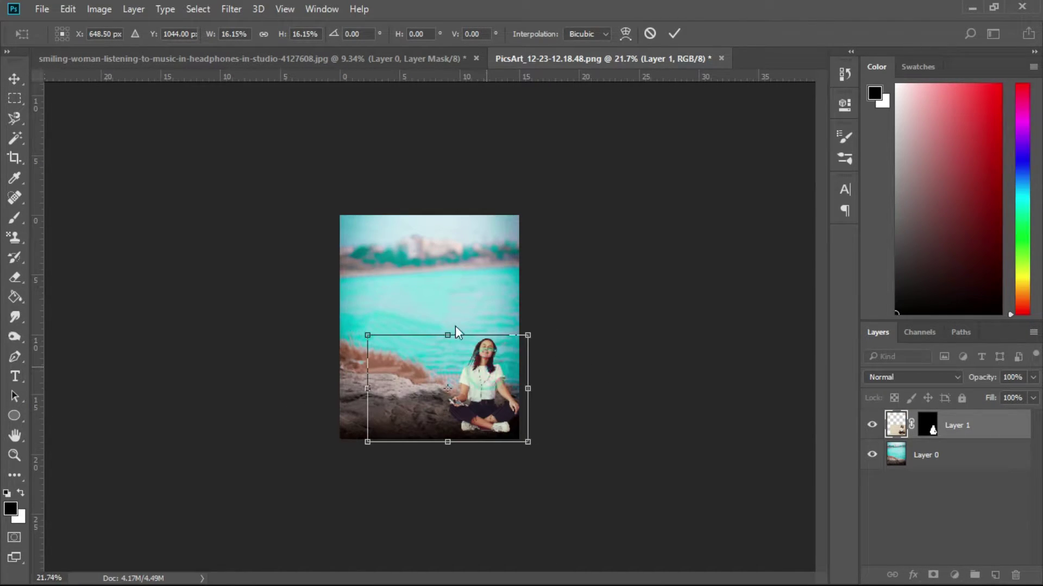
Enlarge the woman slightly, seat her on the rock, and commit the transform.
drag(485, 366, 448, 324)
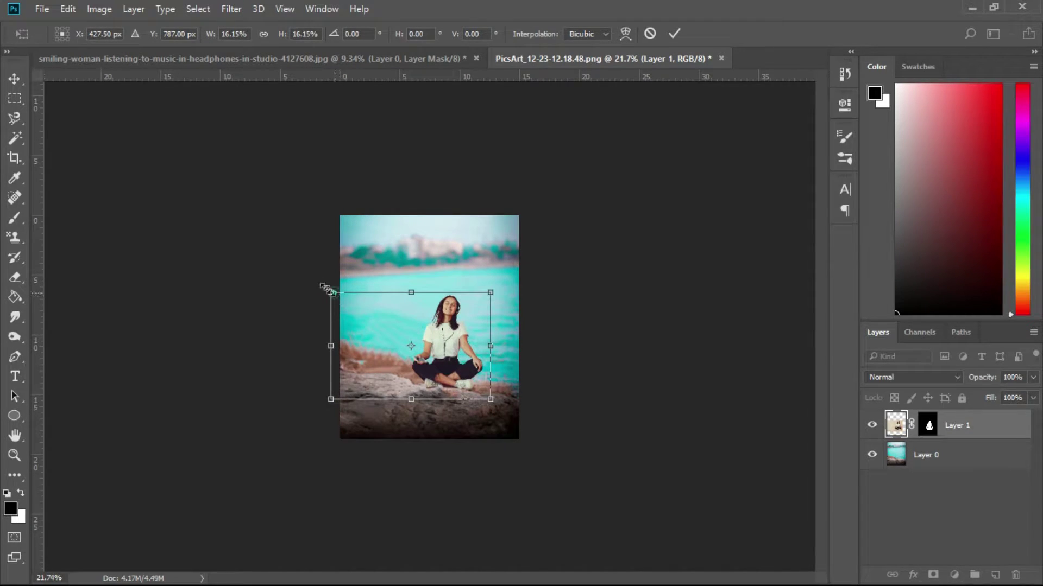
drag(327, 290, 217, 216)
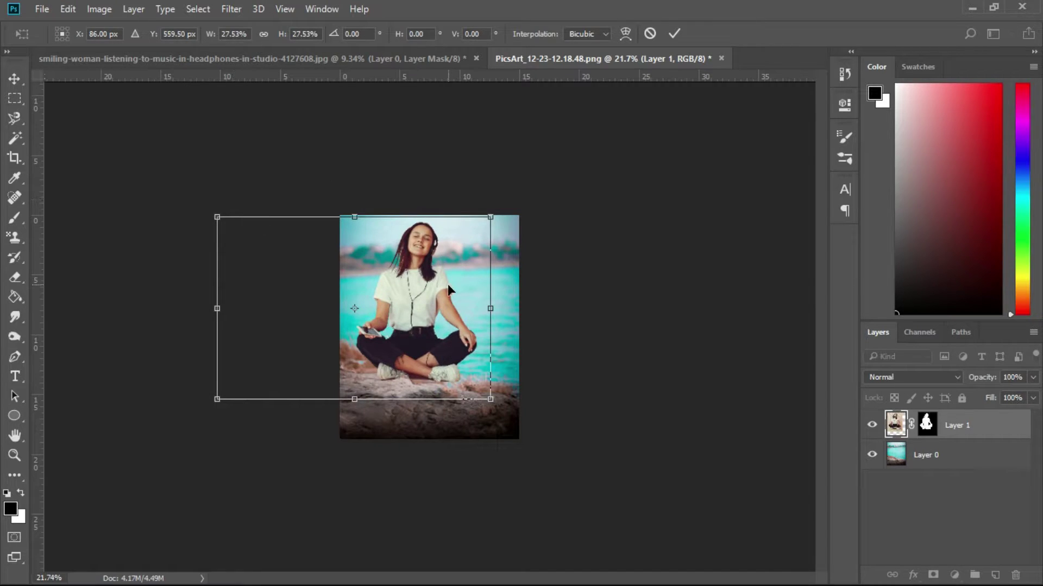
drag(447, 285, 451, 295)
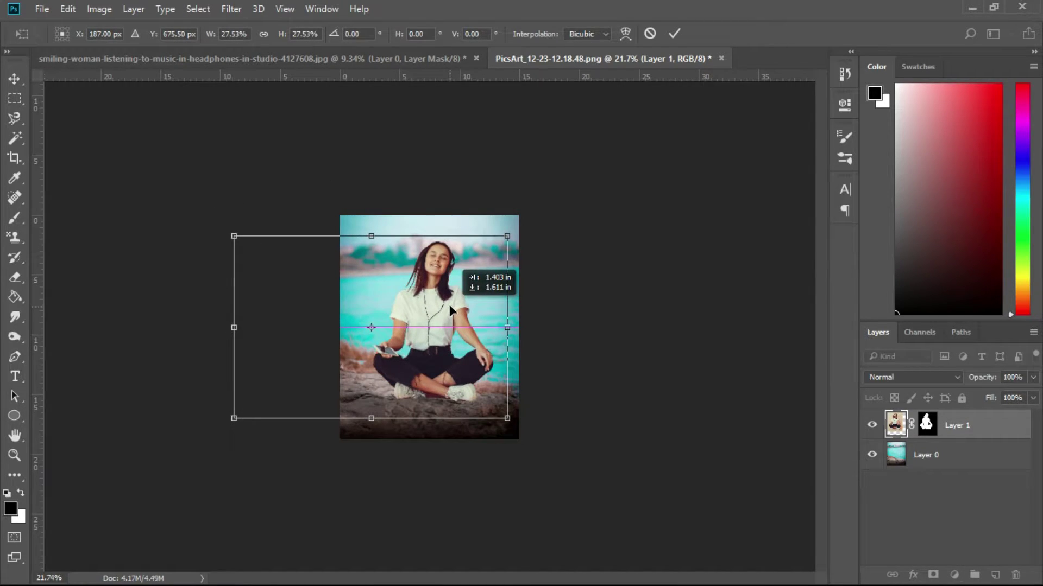
drag(449, 305, 449, 305)
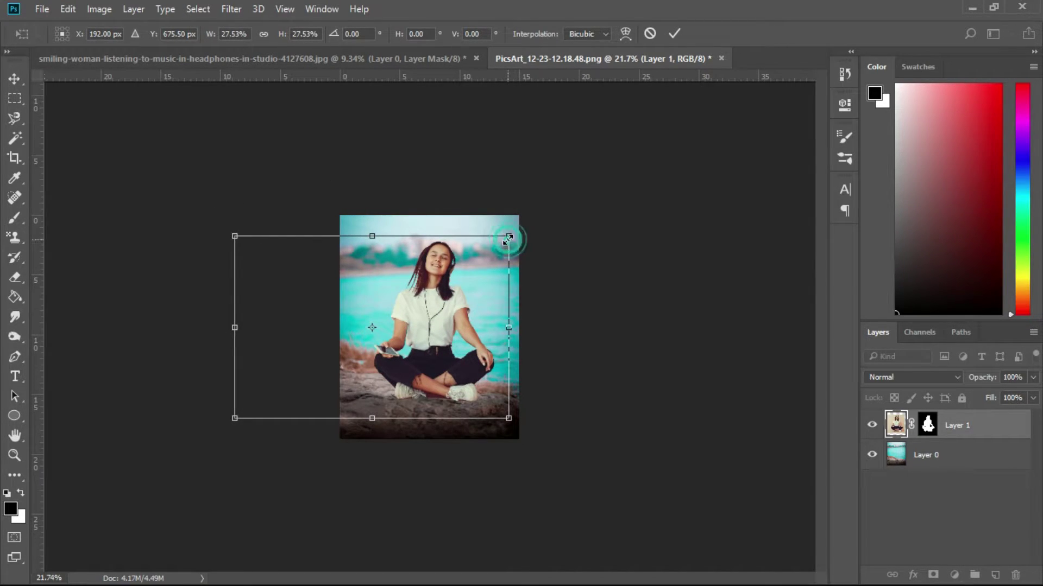
drag(508, 237, 527, 225)
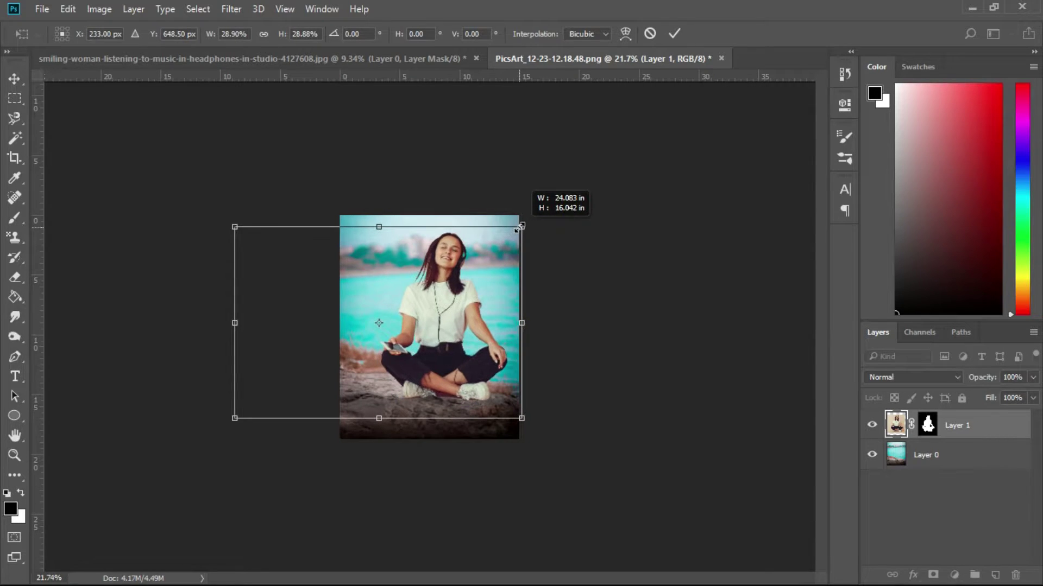
drag(480, 306, 468, 311)
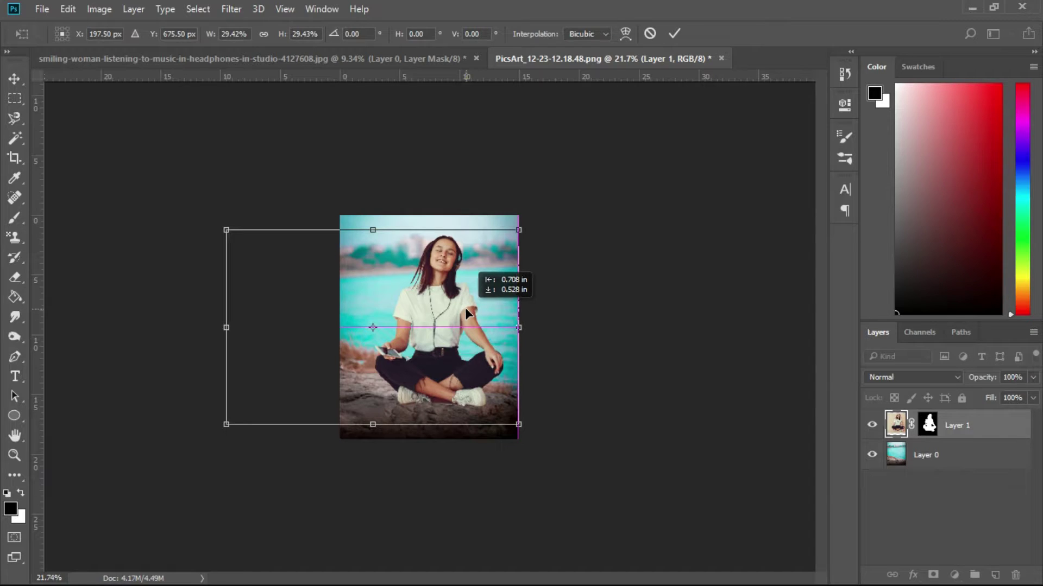
drag(467, 308, 465, 308)
key(Return)
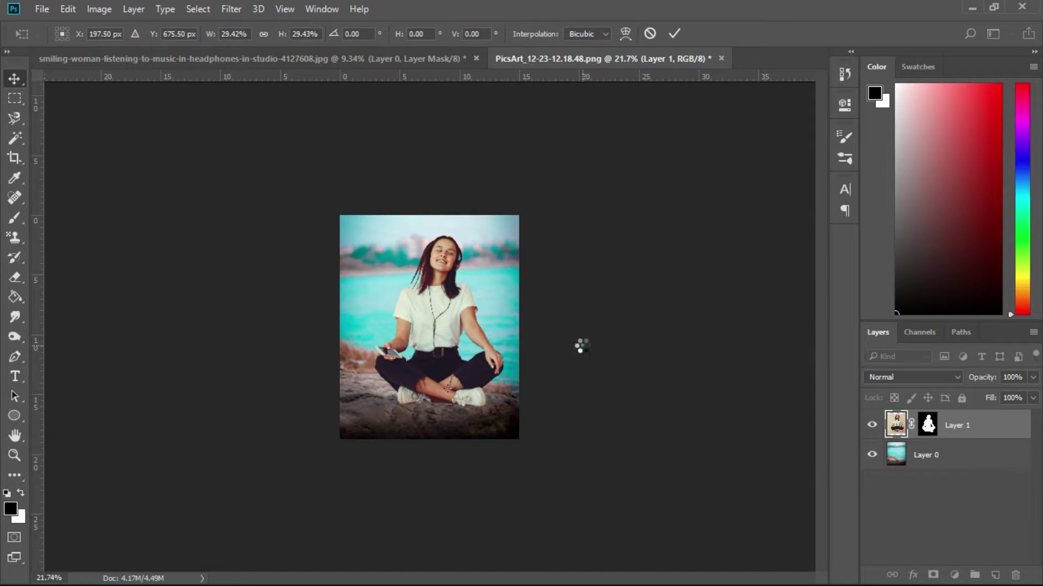
Select Layer 1 and paint along the base of the left shoe with a smaller brush.
scroll(451, 376, up, 3)
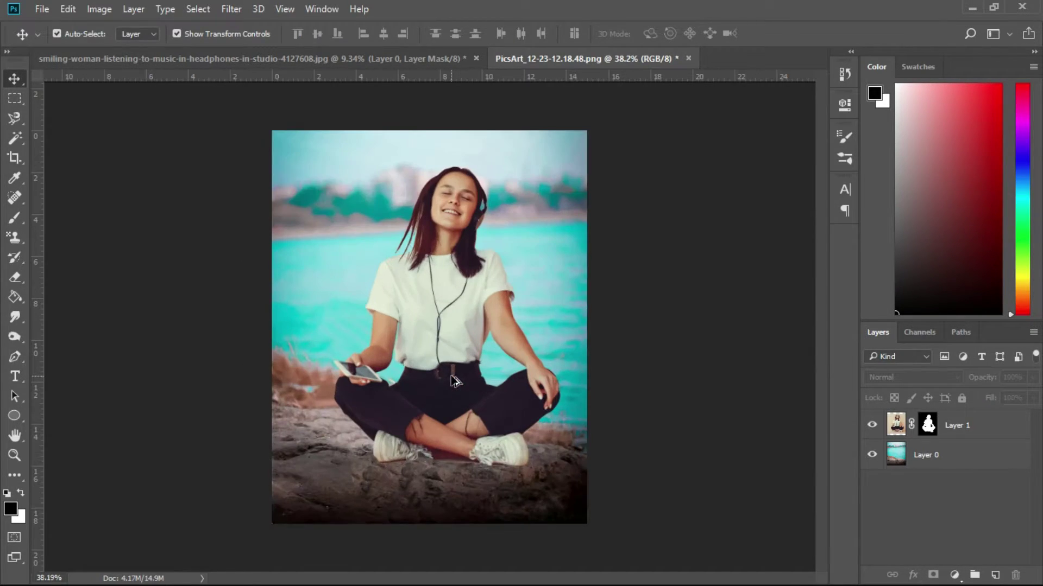
scroll(527, 316, up, 2)
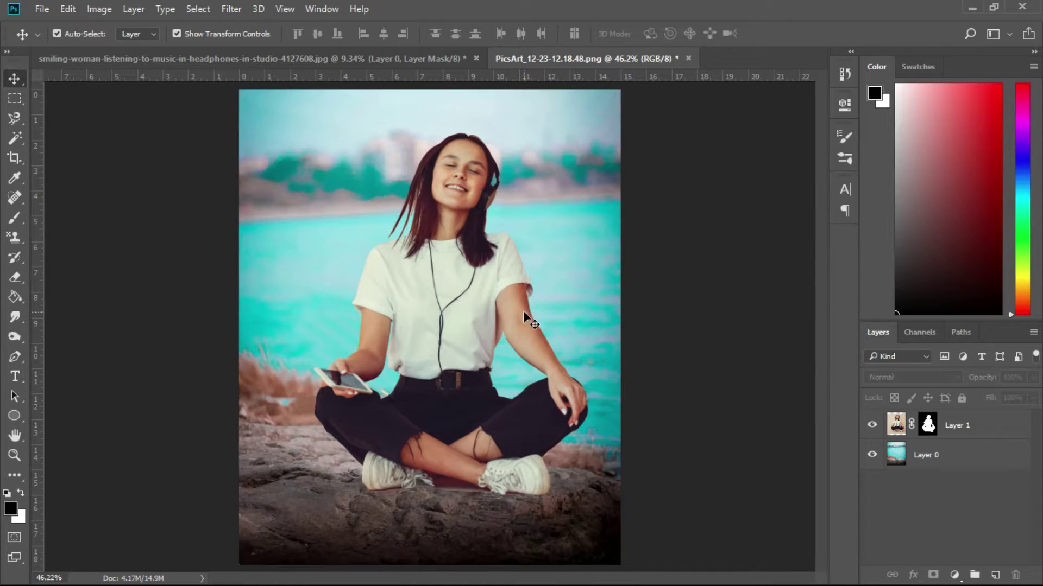
scroll(530, 417, up, 2)
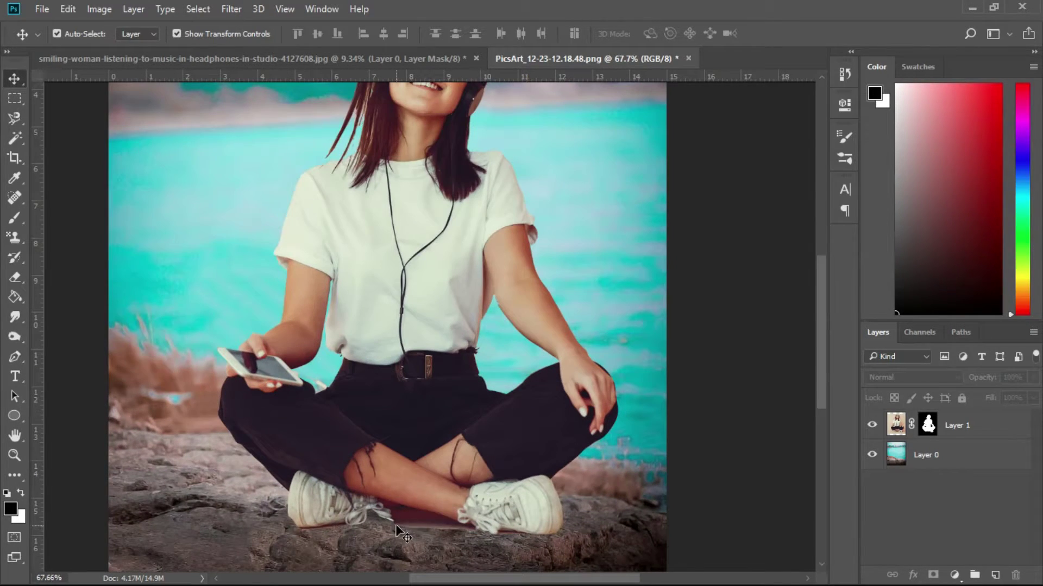
scroll(425, 503, up, 2)
scroll(425, 504, up, 2)
scroll(424, 504, up, 2)
scroll(425, 504, up, 2)
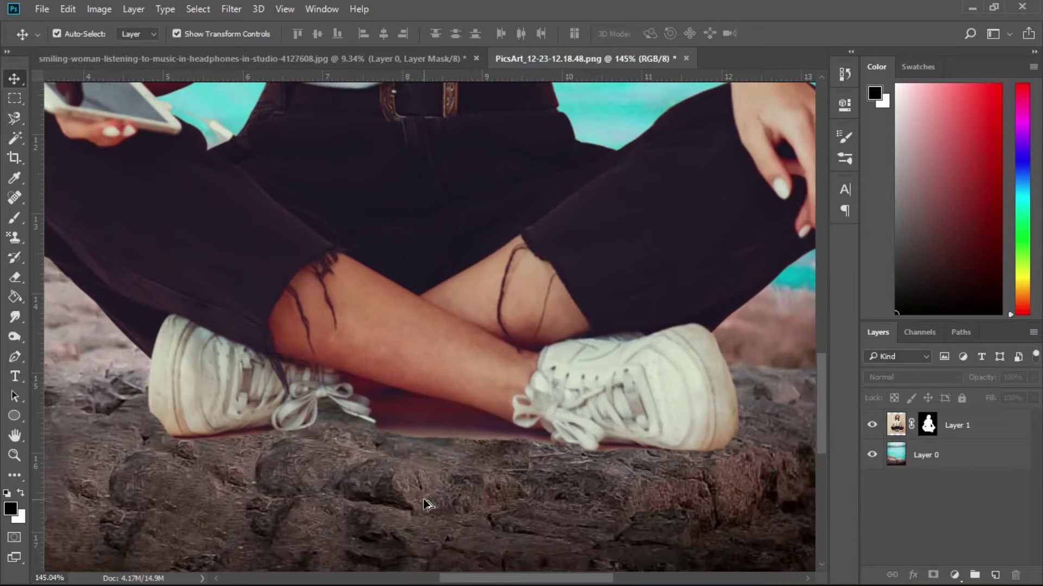
click(983, 421)
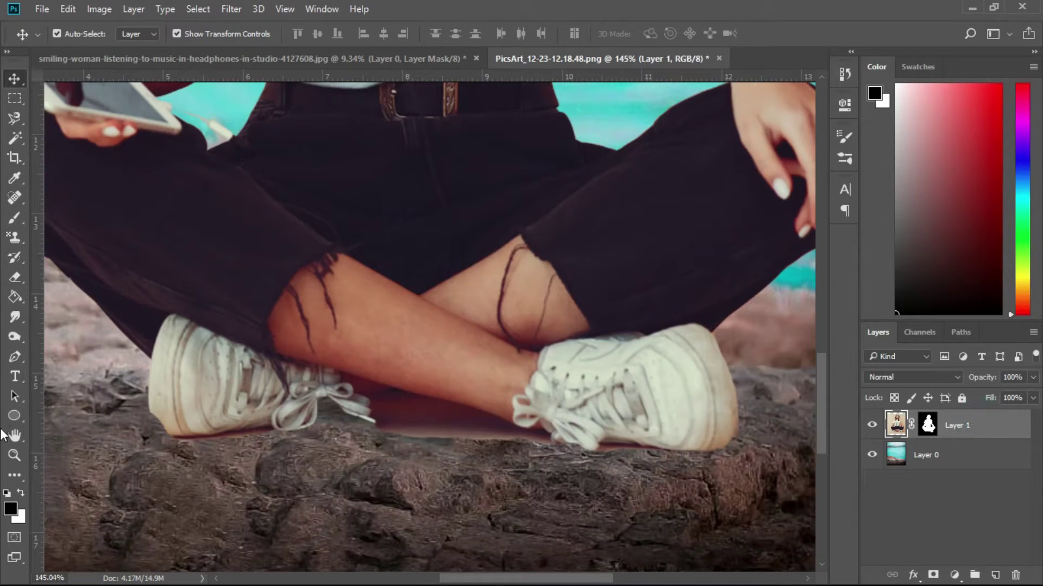
click(13, 220)
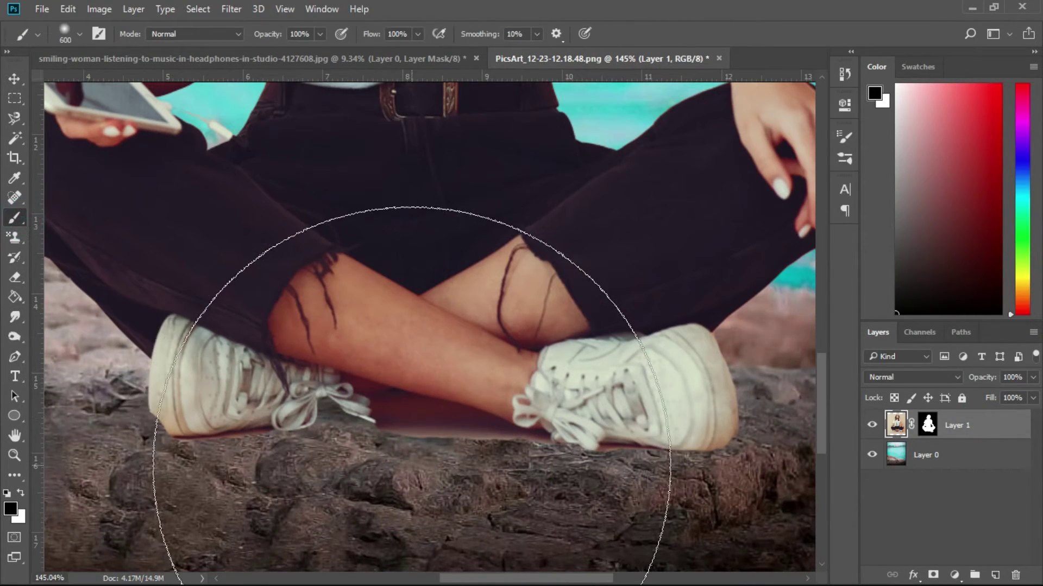
key(bracketleft)
key(bracketleft)
key(bracketleft)
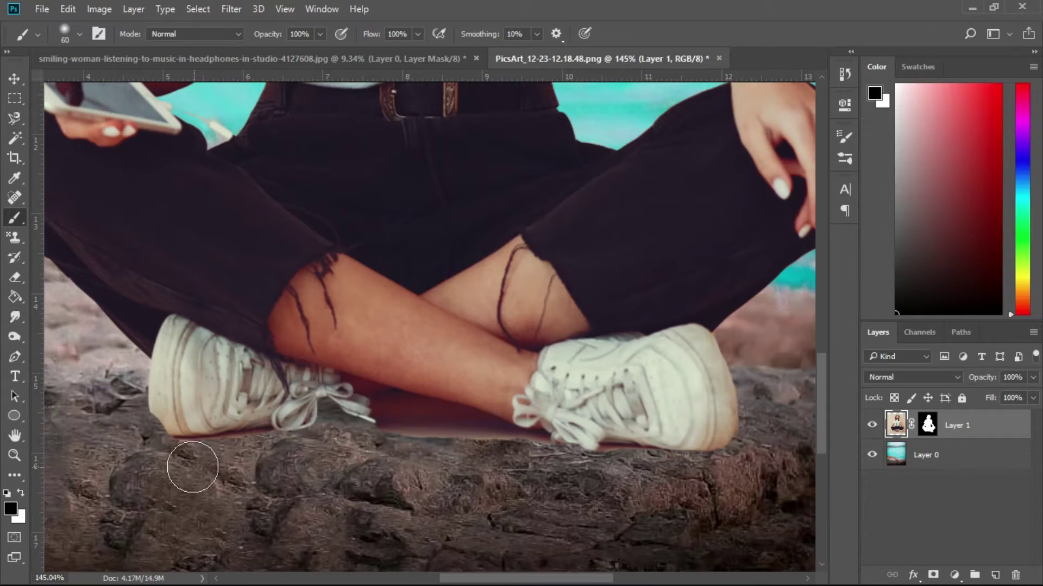
click(175, 462)
drag(182, 463, 556, 426)
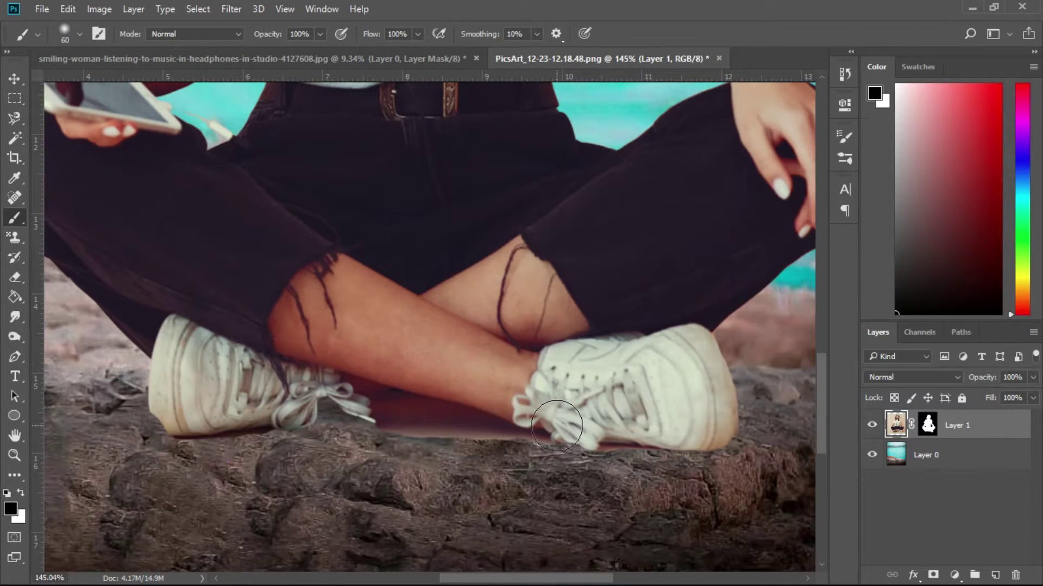
Paint black on Layer 1's mask to hide the reddish gap under the shoes and touch up edges.
click(927, 425)
mouse_move(394, 435)
mouse_down()
mouse_move(535, 463)
mouse_move(395, 425)
mouse_move(505, 449)
mouse_move(581, 482)
mouse_move(616, 473)
mouse_up()
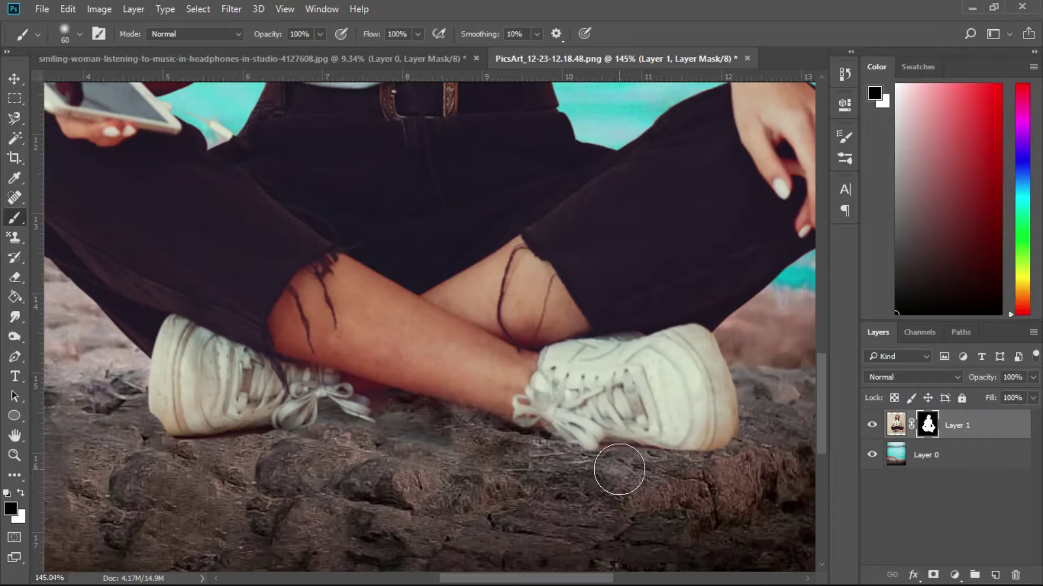
click(263, 449)
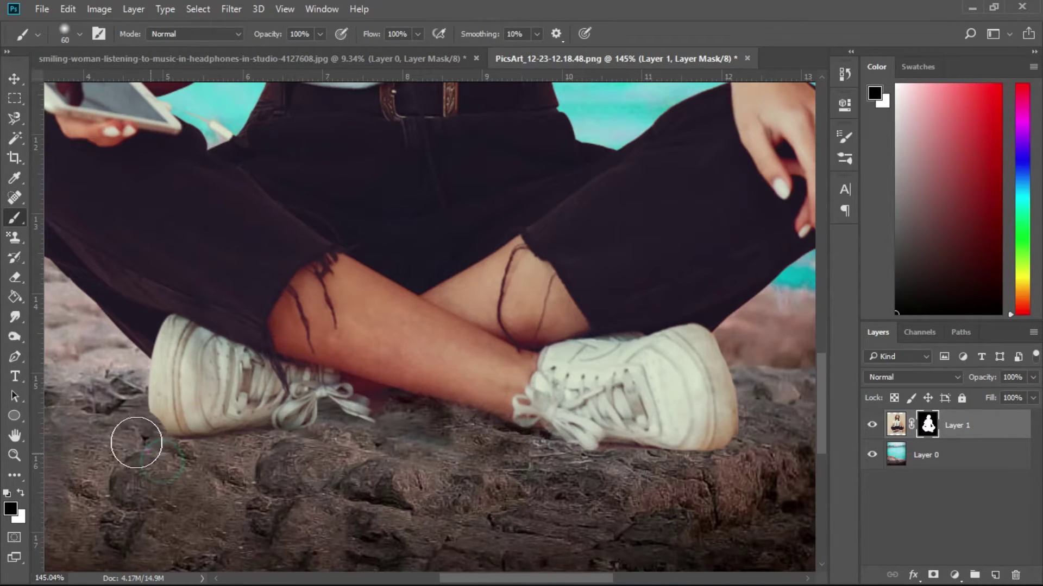
drag(112, 409, 115, 383)
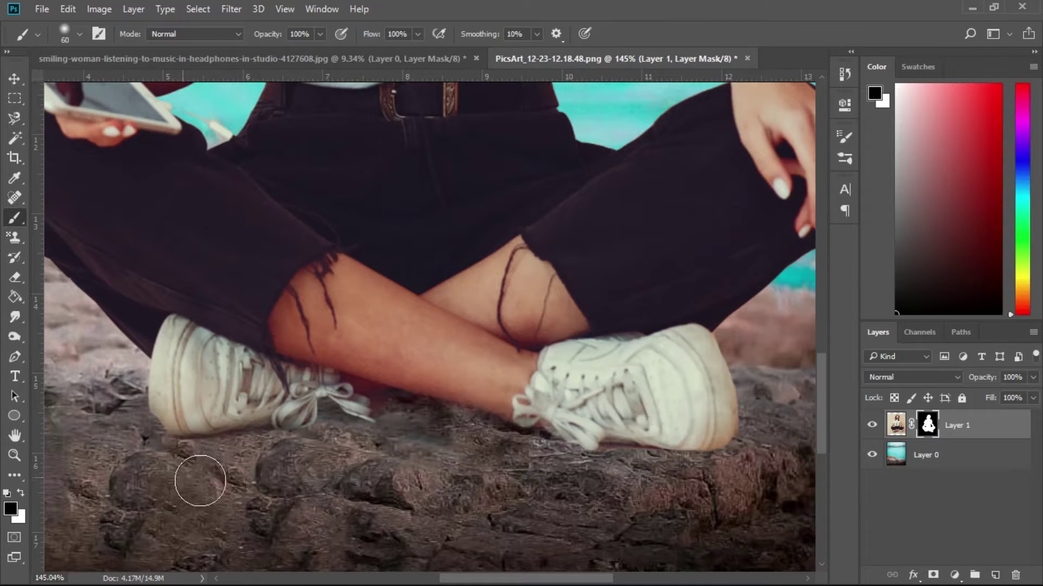
click(252, 465)
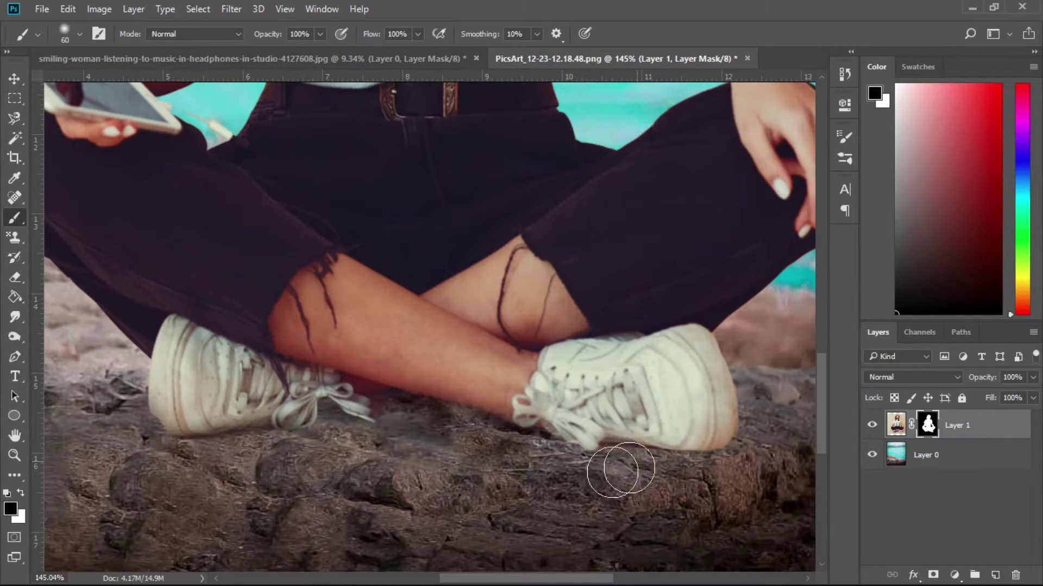
click(488, 449)
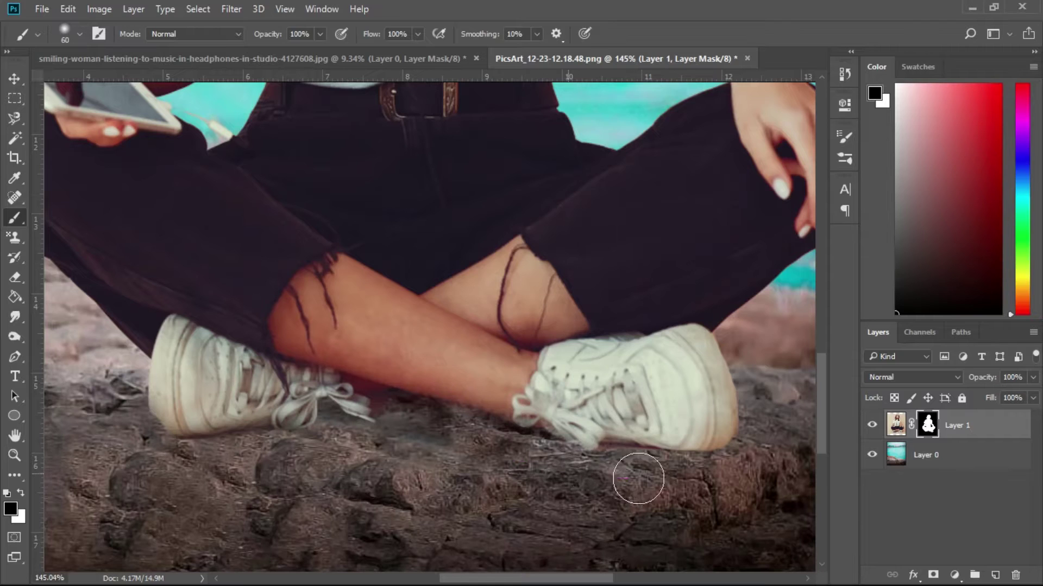
scroll(616, 456, down, 1)
scroll(619, 453, down, 1)
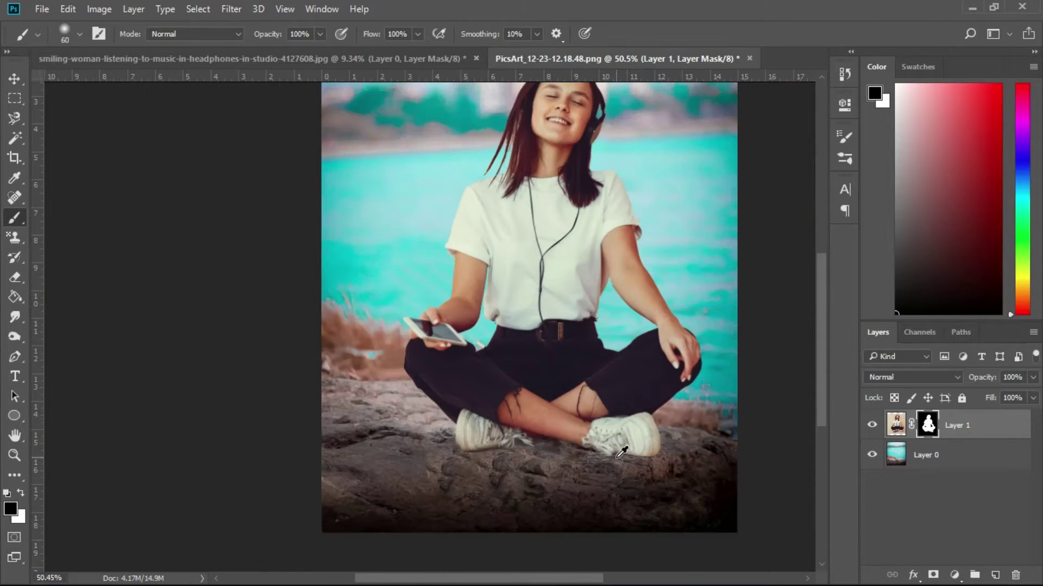
scroll(684, 392, down, 1)
scroll(506, 371, up, 1)
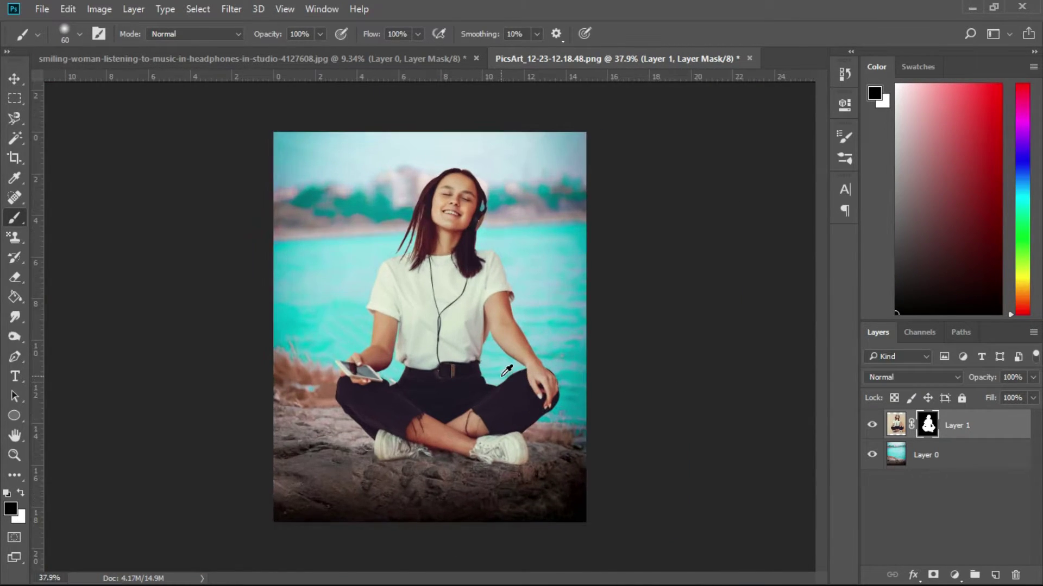
scroll(505, 368, up, 1)
scroll(502, 365, down, 2)
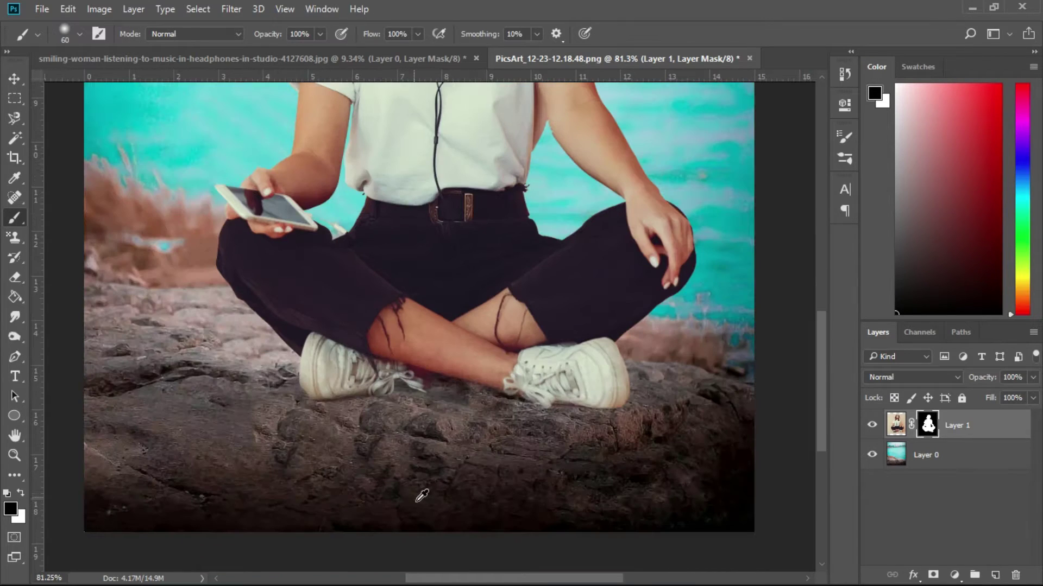
scroll(420, 491, up, 1)
scroll(399, 373, up, 1)
scroll(397, 375, up, 1)
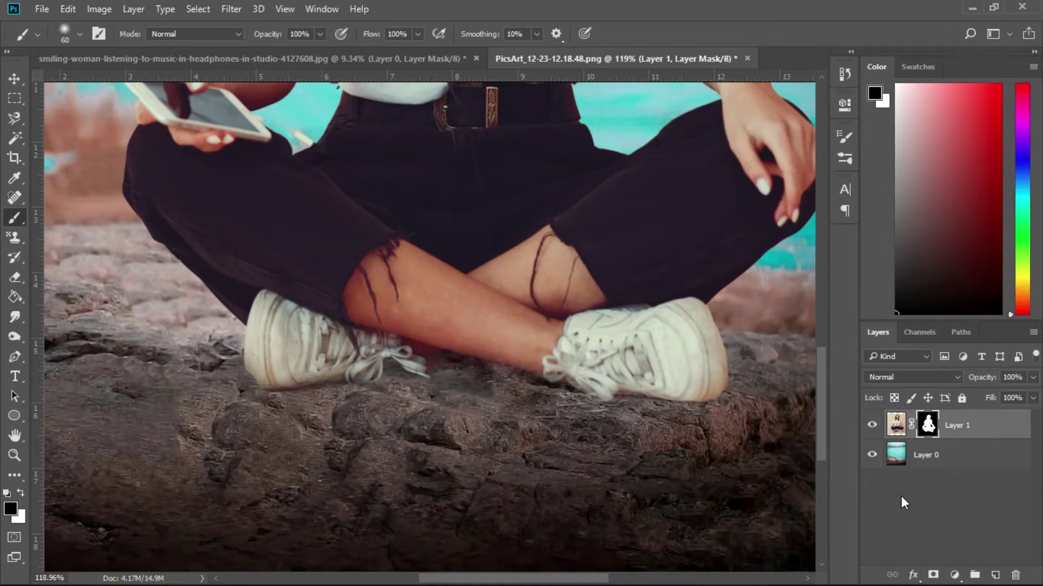
Add a new Layer 2 beneath the woman and paint a dark shadow under her sneakers.
click(996, 575)
drag(956, 426, 969, 470)
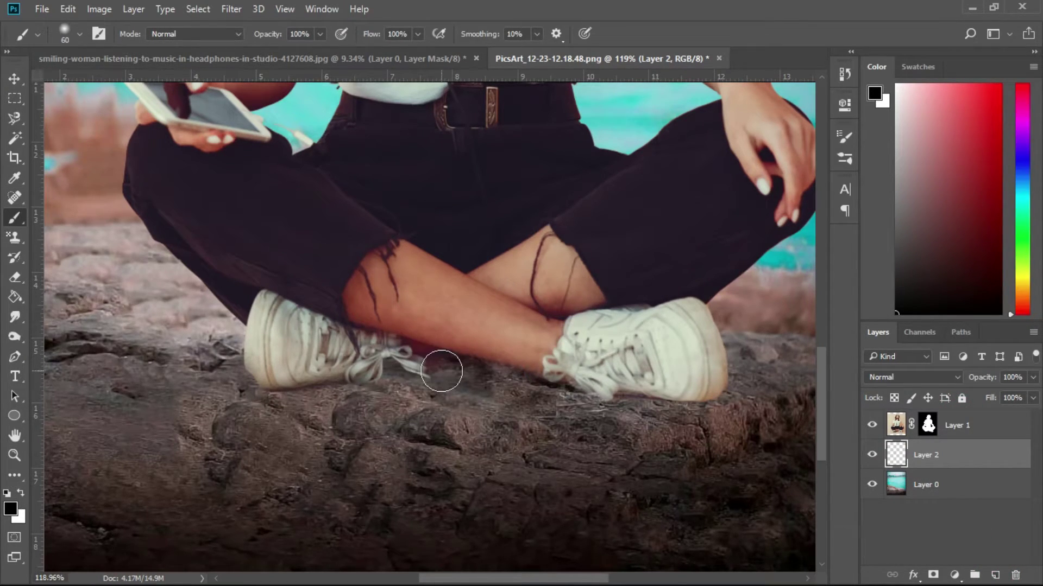
mouse_move(235, 356)
mouse_down()
mouse_move(577, 394)
mouse_move(728, 349)
mouse_up()
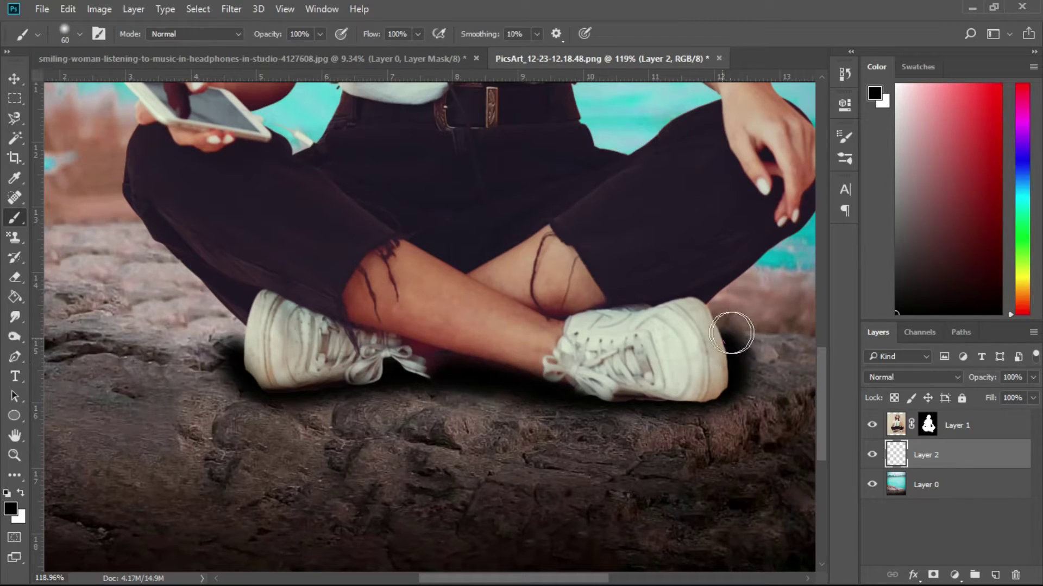
drag(727, 350, 724, 342)
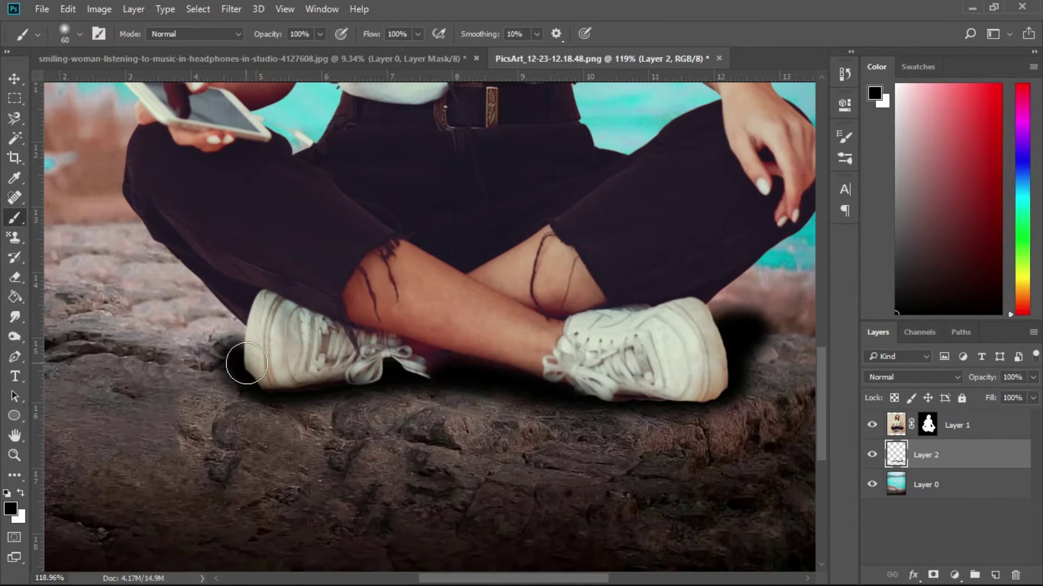
mouse_move(250, 361)
mouse_down()
mouse_move(208, 324)
mouse_move(233, 331)
mouse_up()
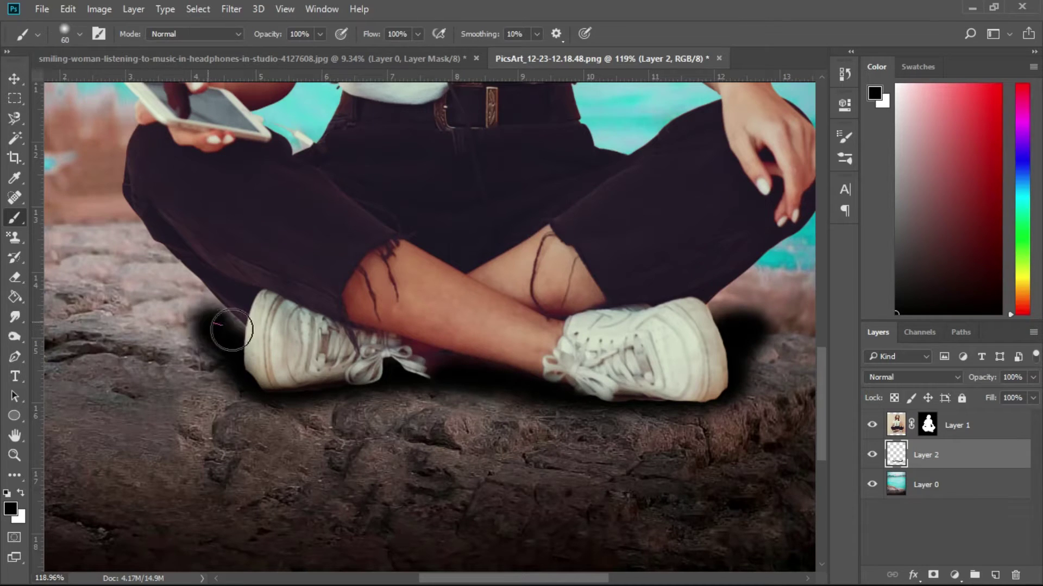
Set Layer 2's opacity to 50% so the shadow blends softly.
scroll(599, 392, down, 5)
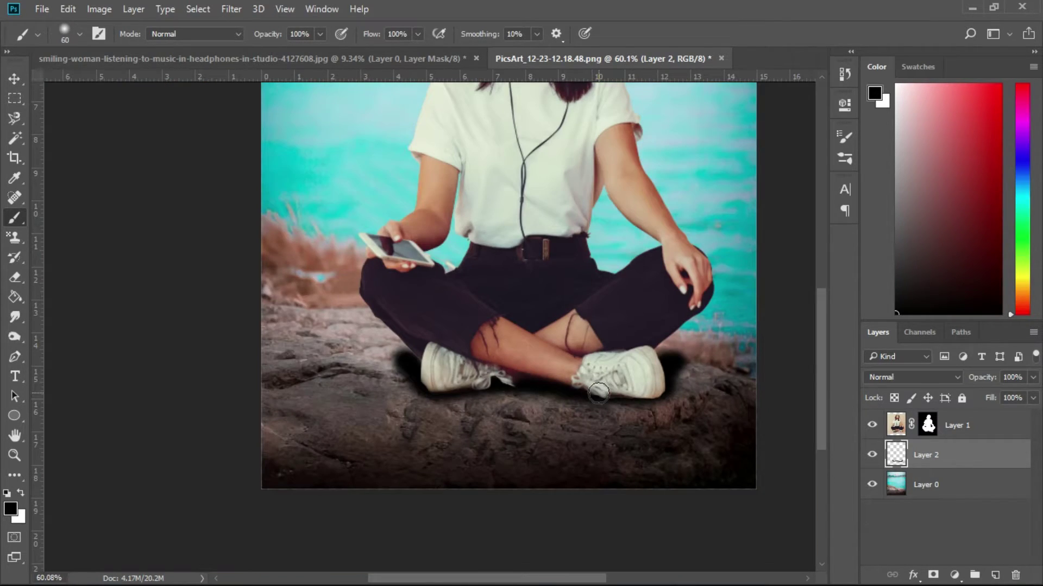
click(1033, 377)
drag(1033, 395, 1021, 395)
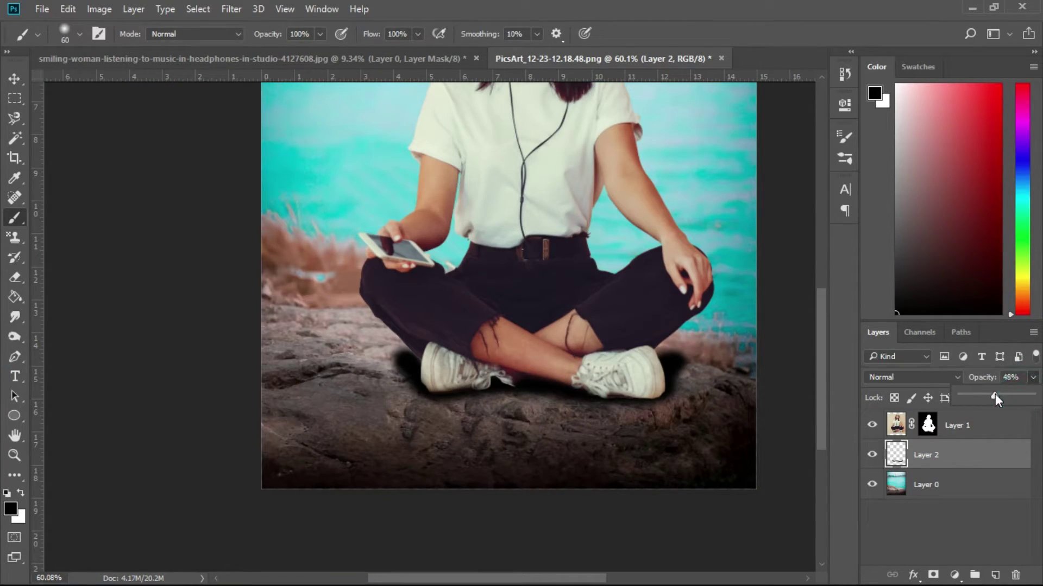
scroll(632, 371, down, 3)
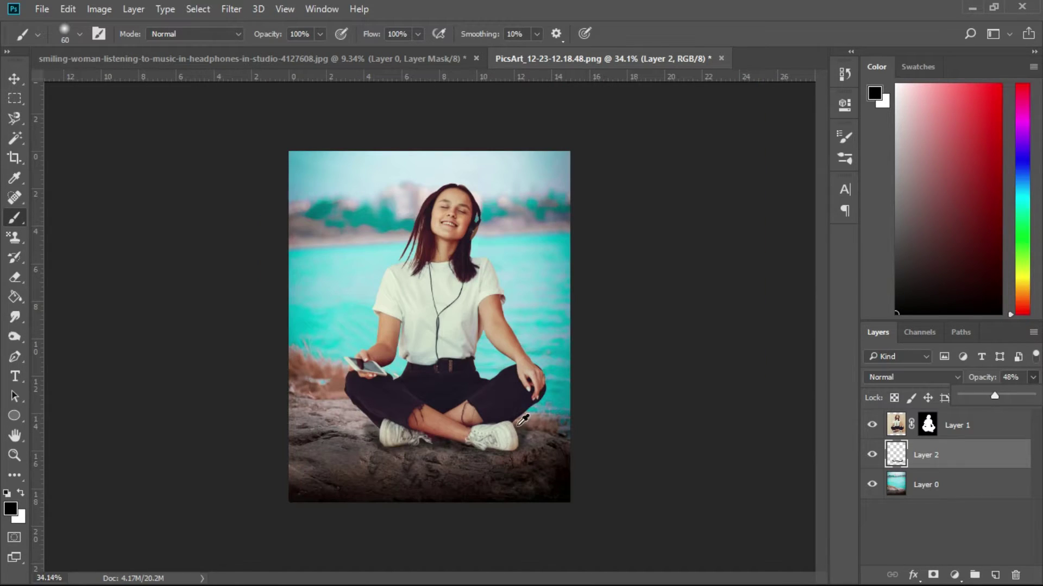
scroll(523, 420, up, 1)
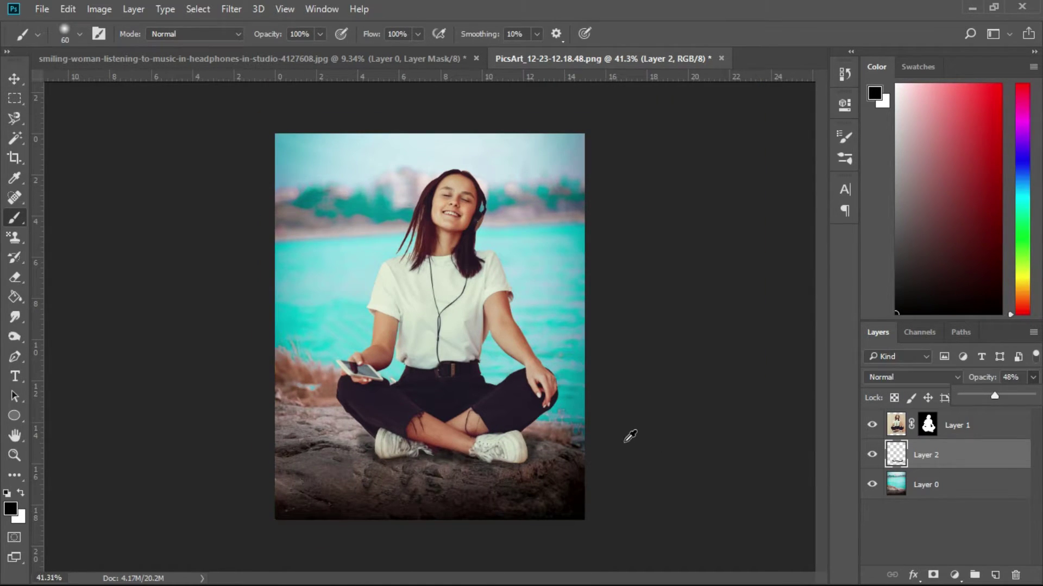
scroll(630, 436, up, 1)
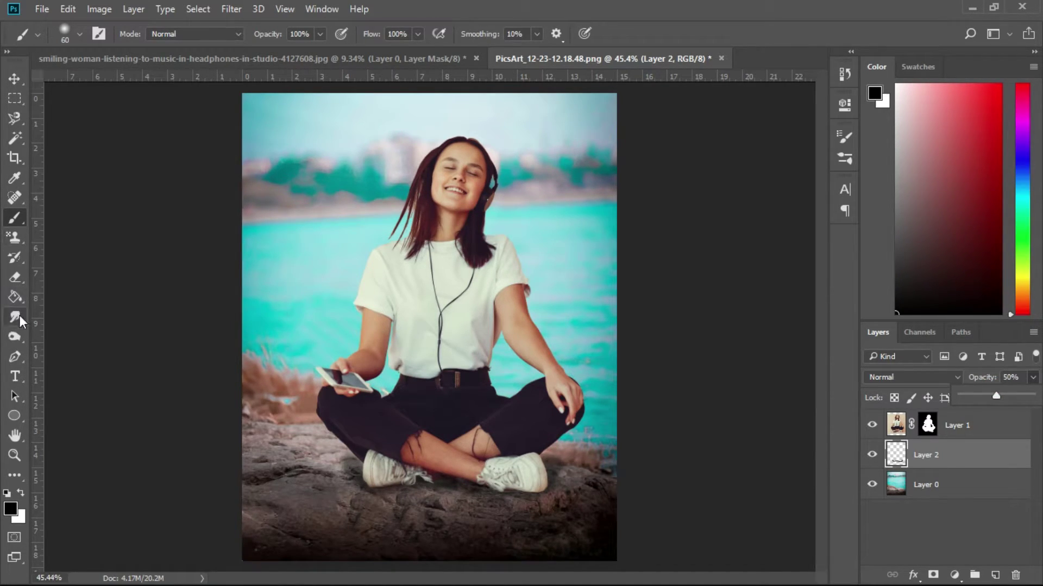
Switch to the Eraser with a Soft Round tip at 0% hardness.
click(15, 277)
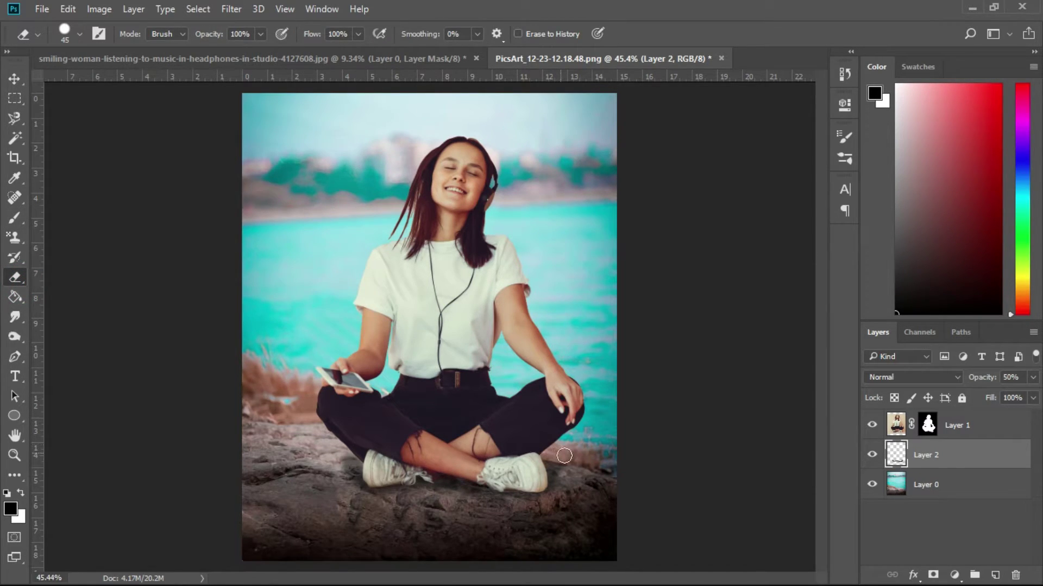
click(335, 465)
scroll(345, 445, up, 5)
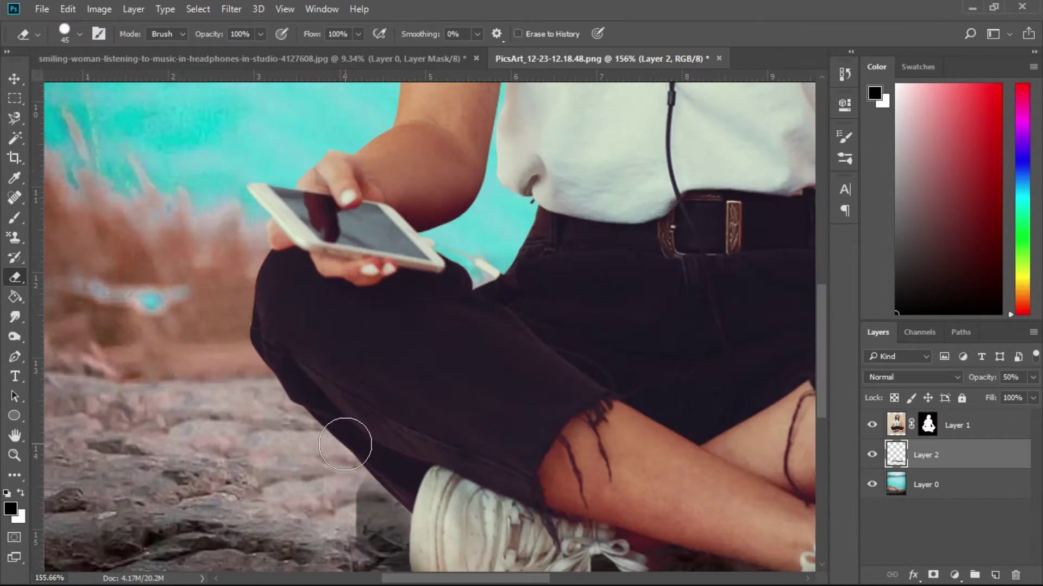
scroll(348, 429, down, 3)
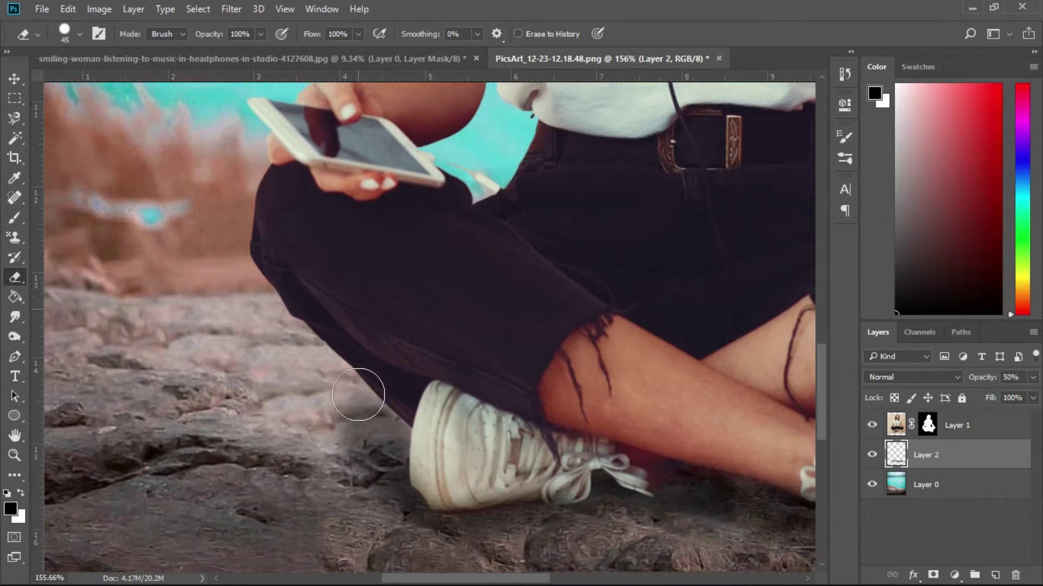
click(79, 33)
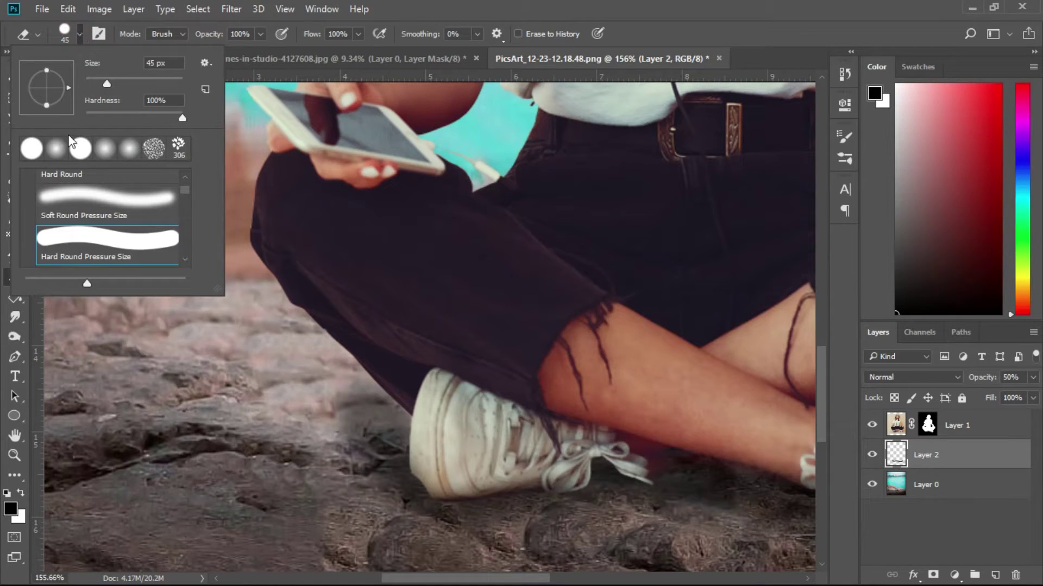
click(54, 156)
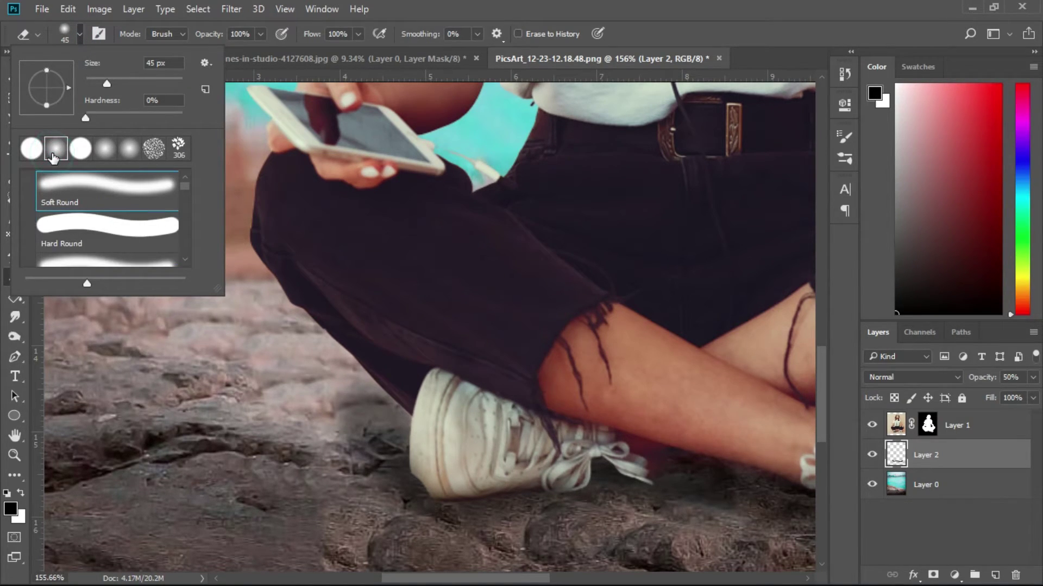
double_click(146, 173)
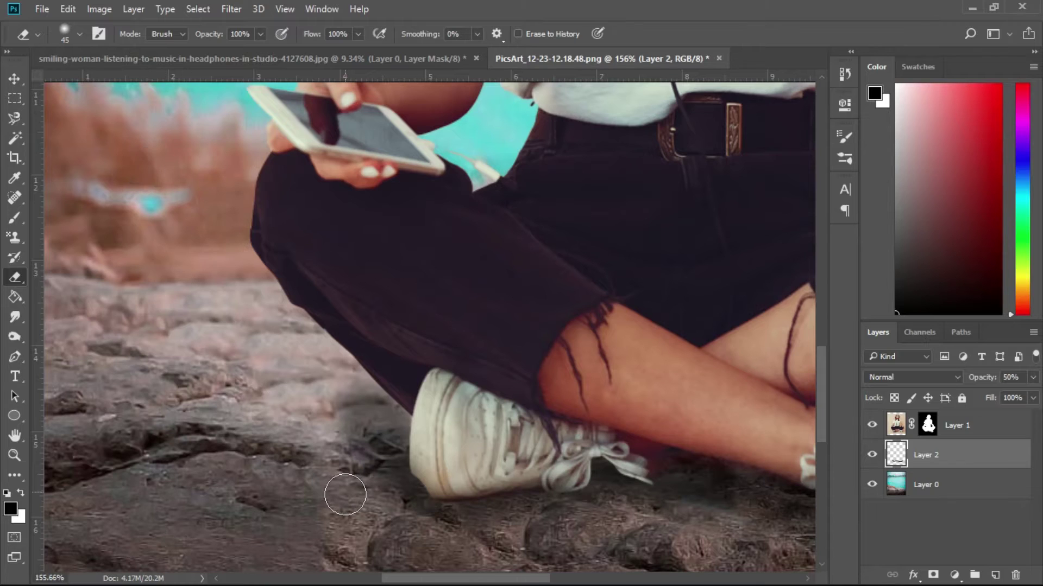
Erase the pinkish shadow patch to the left of the shoe.
drag(337, 376, 508, 549)
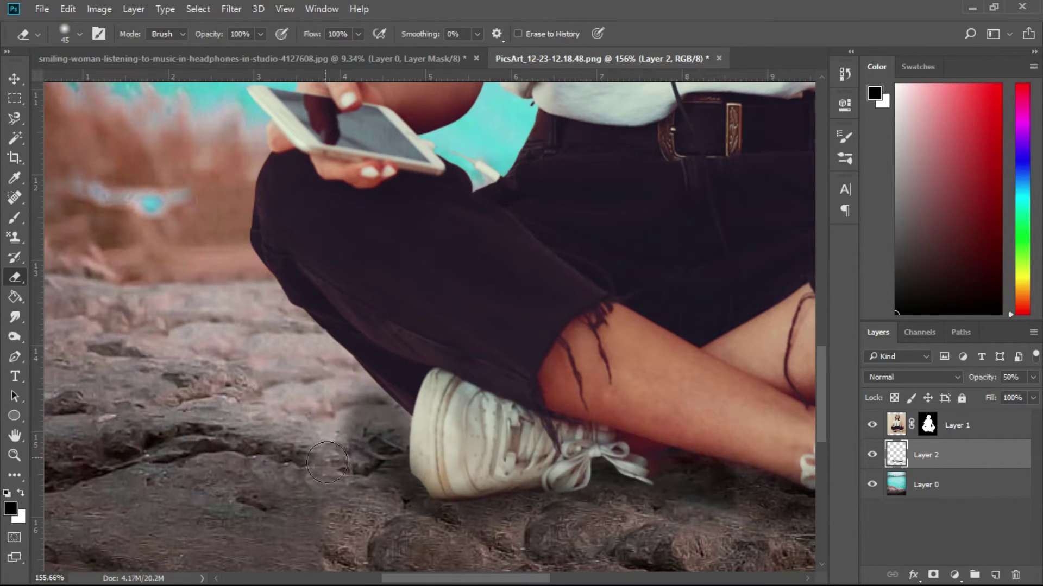
scroll(508, 549, down, 5)
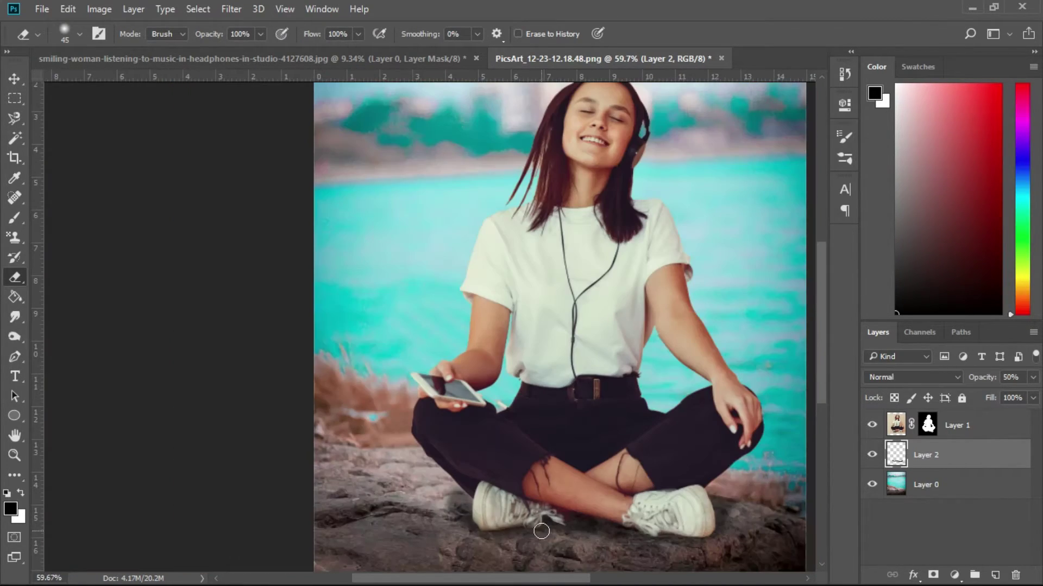
scroll(660, 488, down, 3)
scroll(563, 432, up, 1)
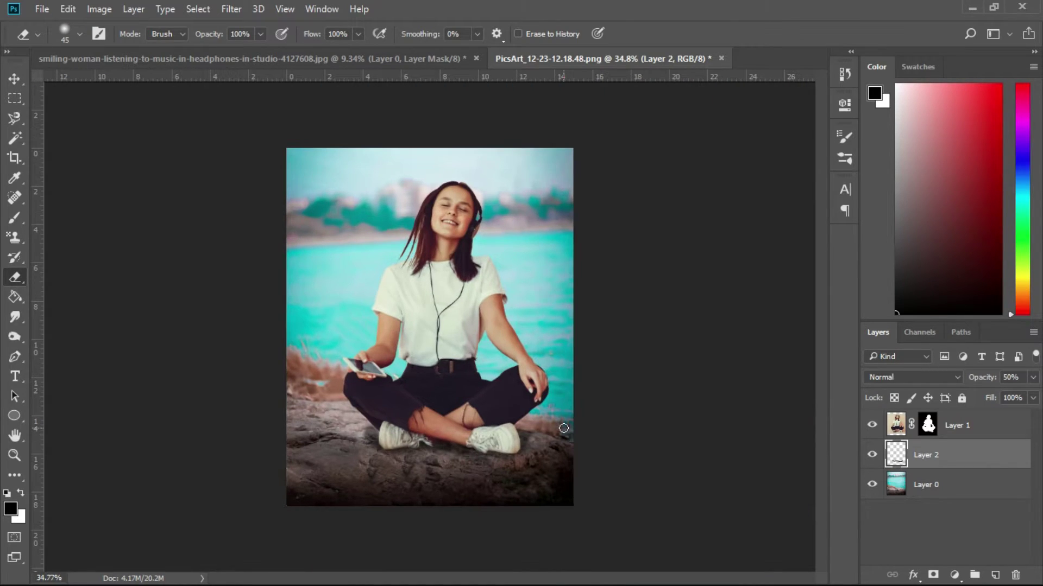
scroll(523, 425, up, 1)
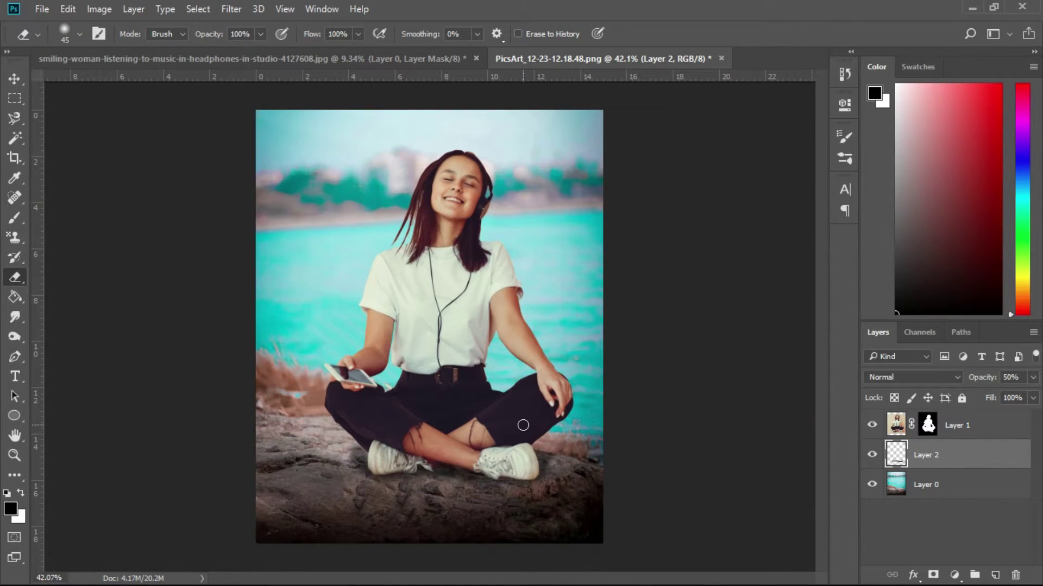
scroll(523, 425, down, 1)
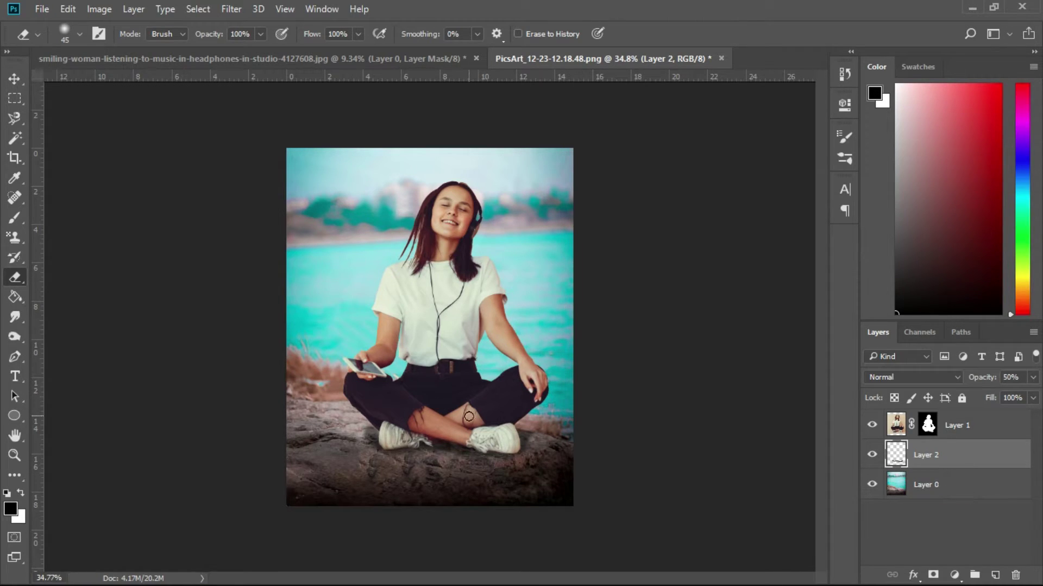
Nudge the woman's Layer 1 a few pixels left with the Move tool.
click(947, 436)
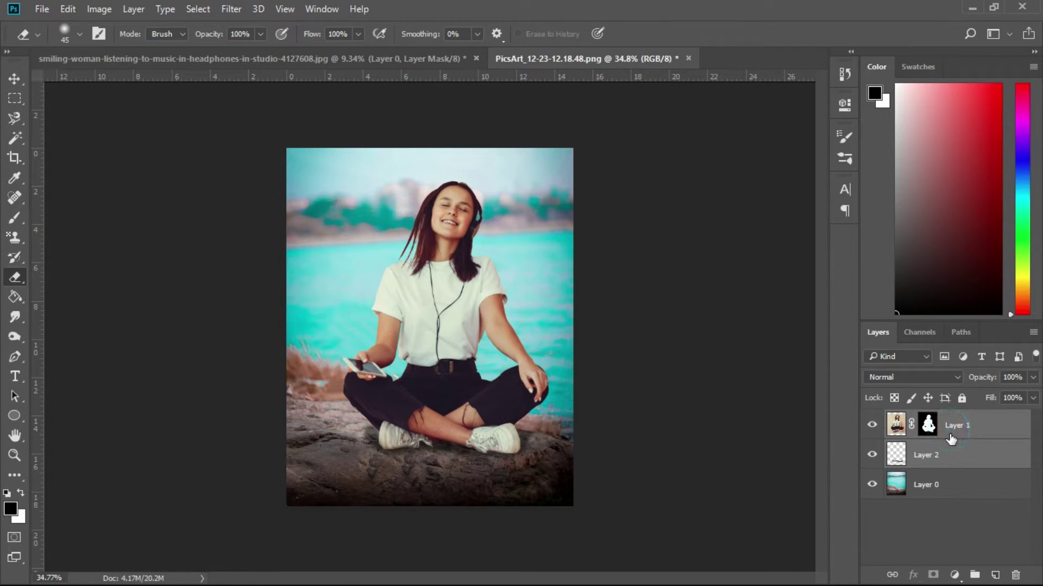
key(v)
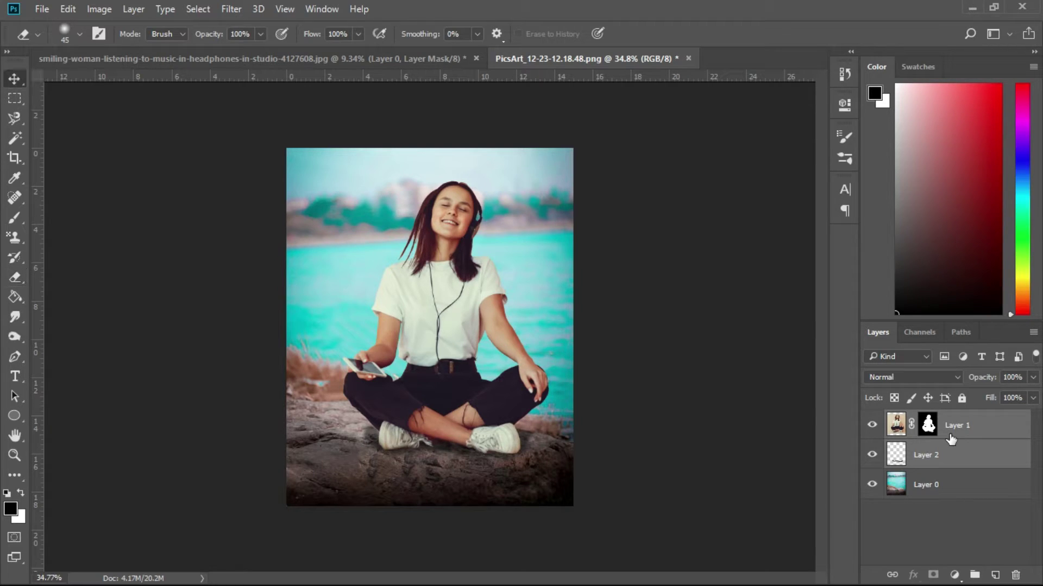
key(shift+Left)
key(shift+Left)
key(shift+Left)
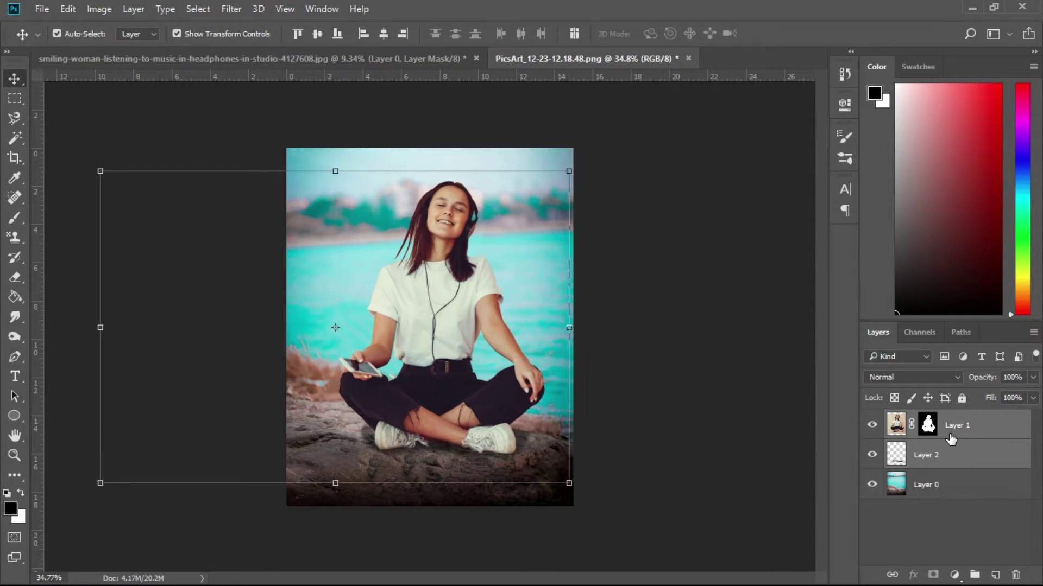
key(shift+Left)
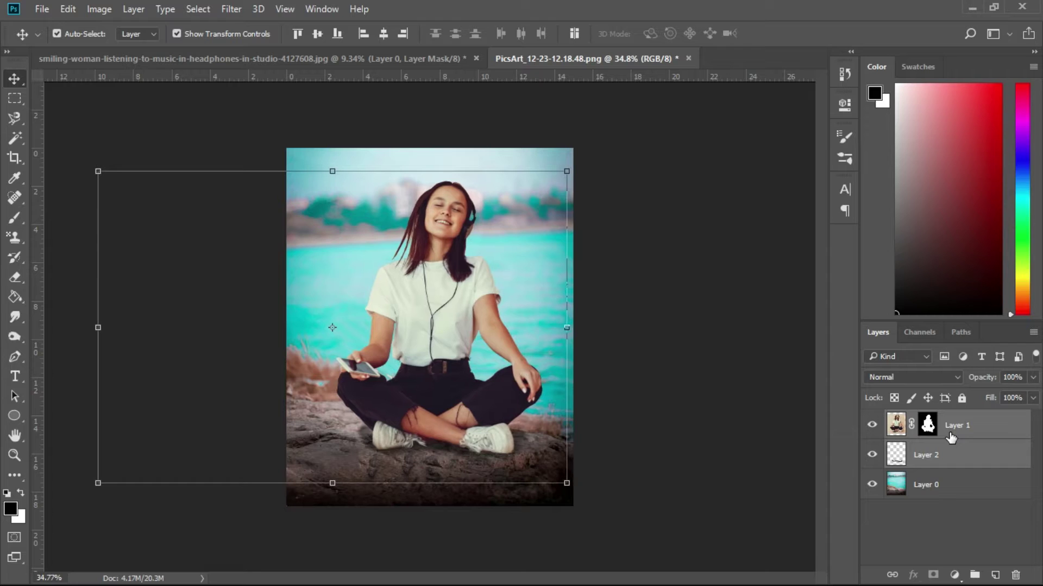
key(shift+Left)
key(shift+Right)
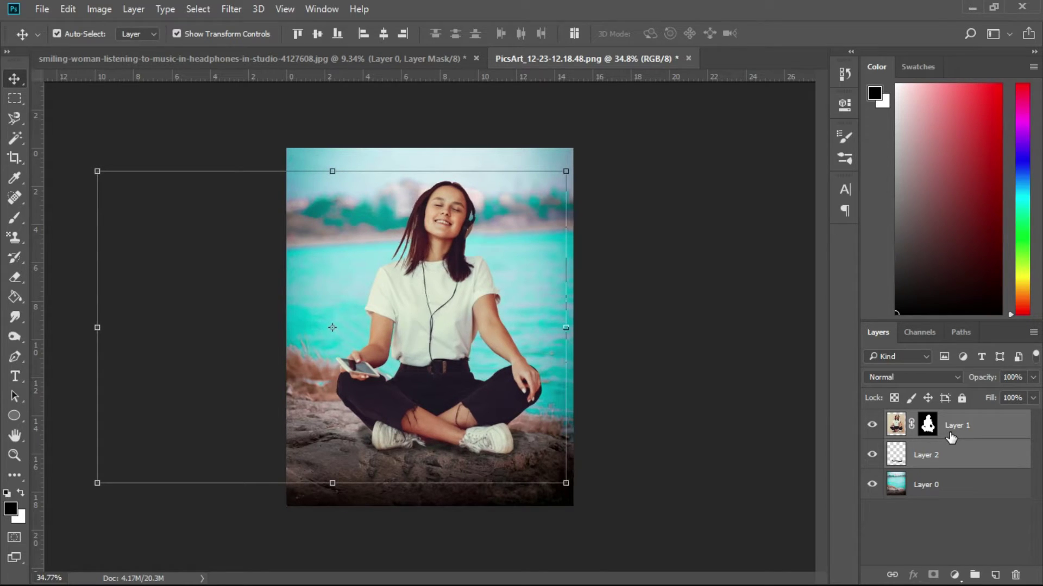
click(120, 132)
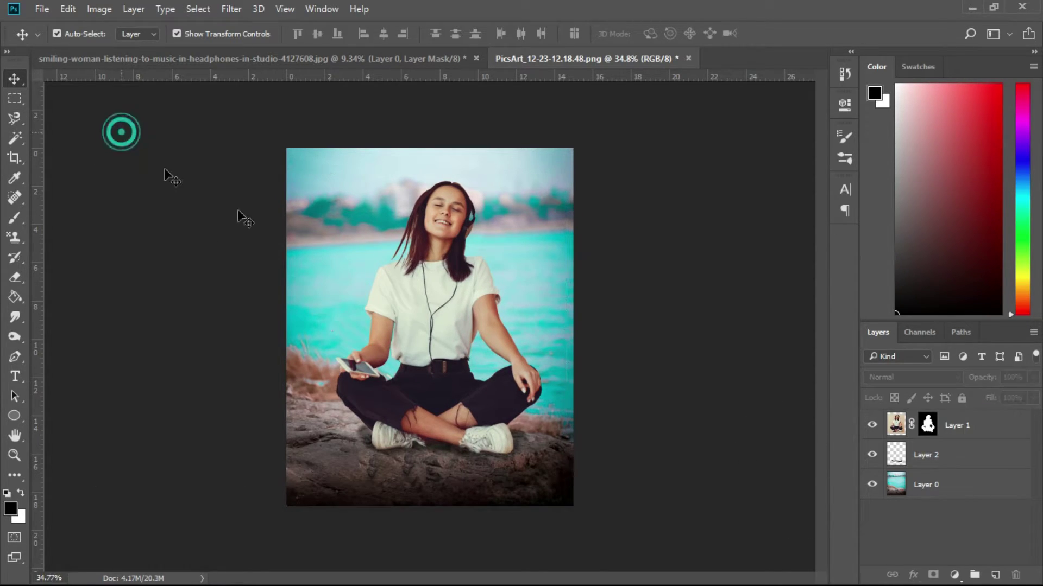
Duplicate Layer 1 and Layer 2, merge the copies into Layer 1 copy, and hide both originals.
click(963, 426)
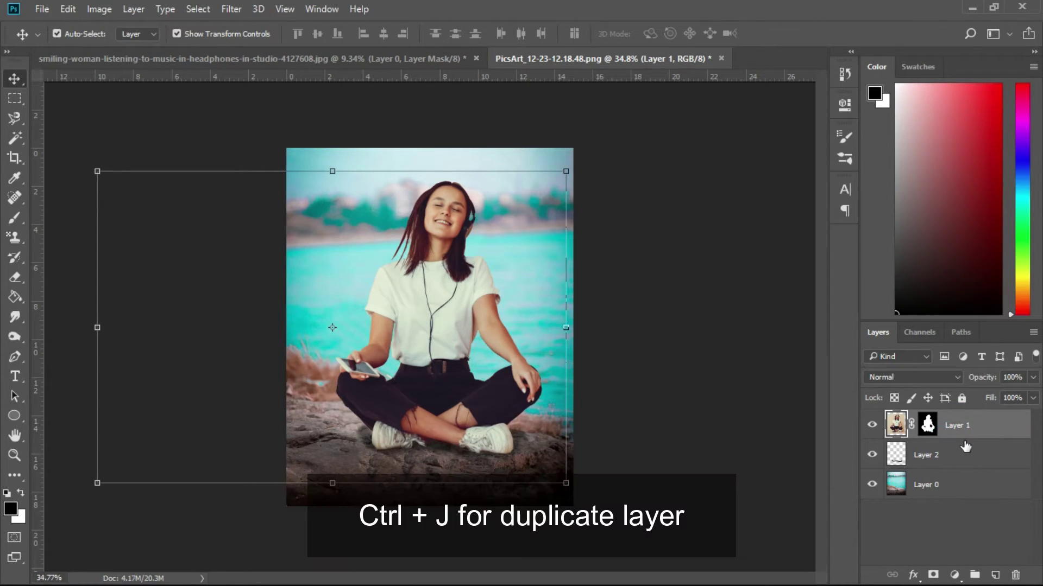
ctrl+click(955, 455)
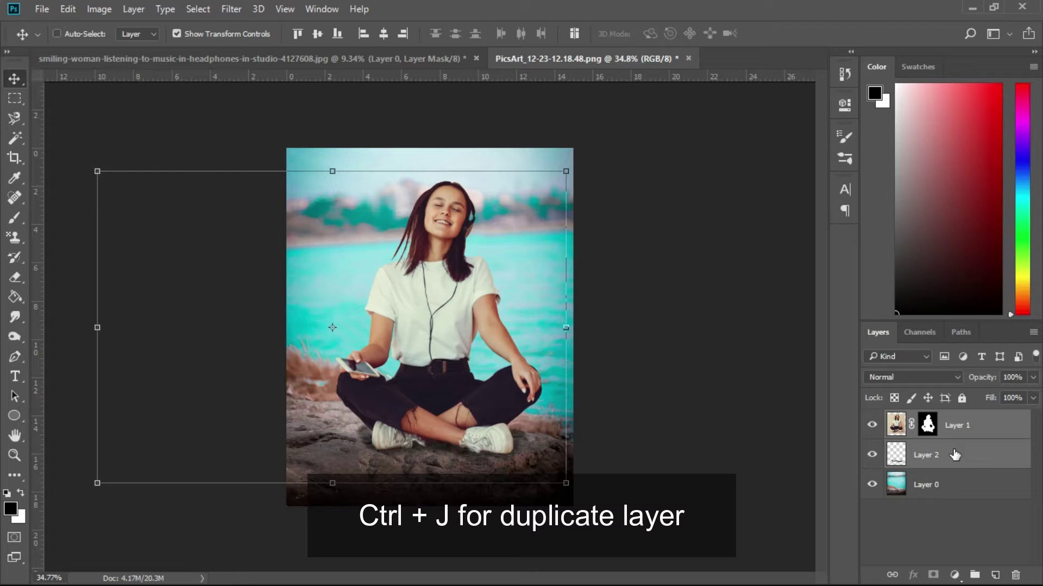
key(ctrl+j)
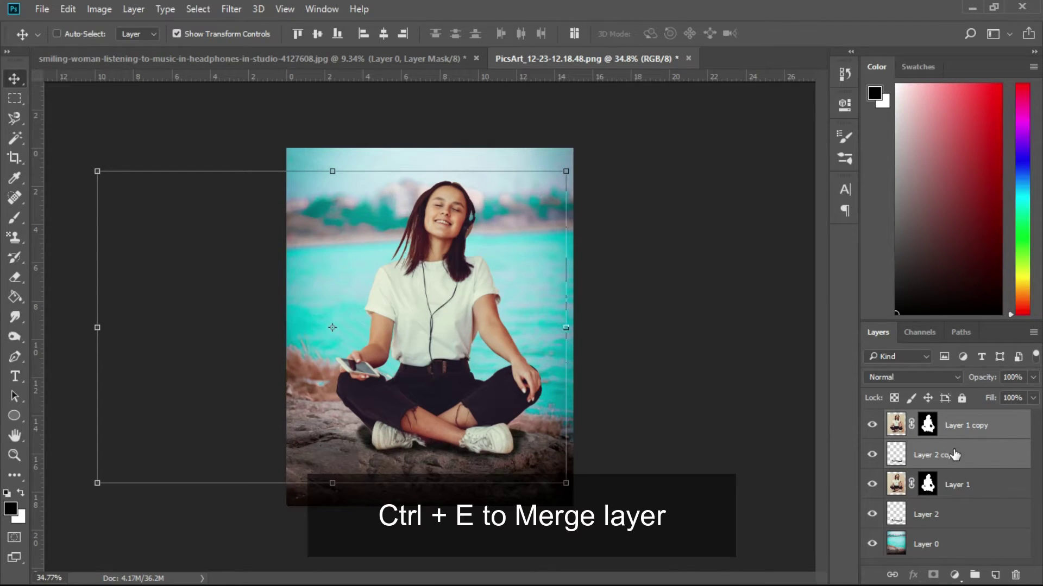
key(ctrl+e)
click(956, 550)
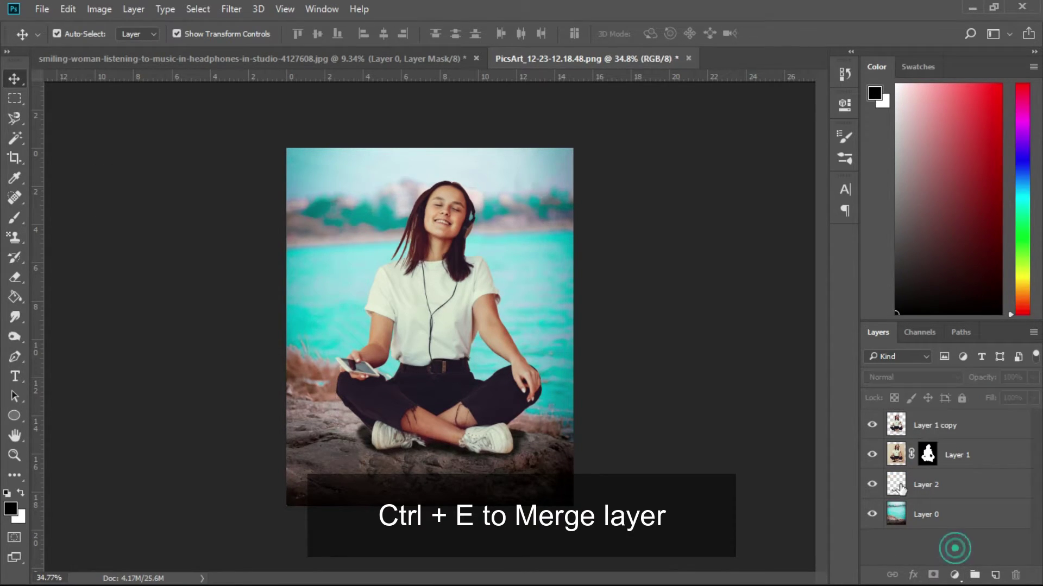
click(872, 455)
click(871, 485)
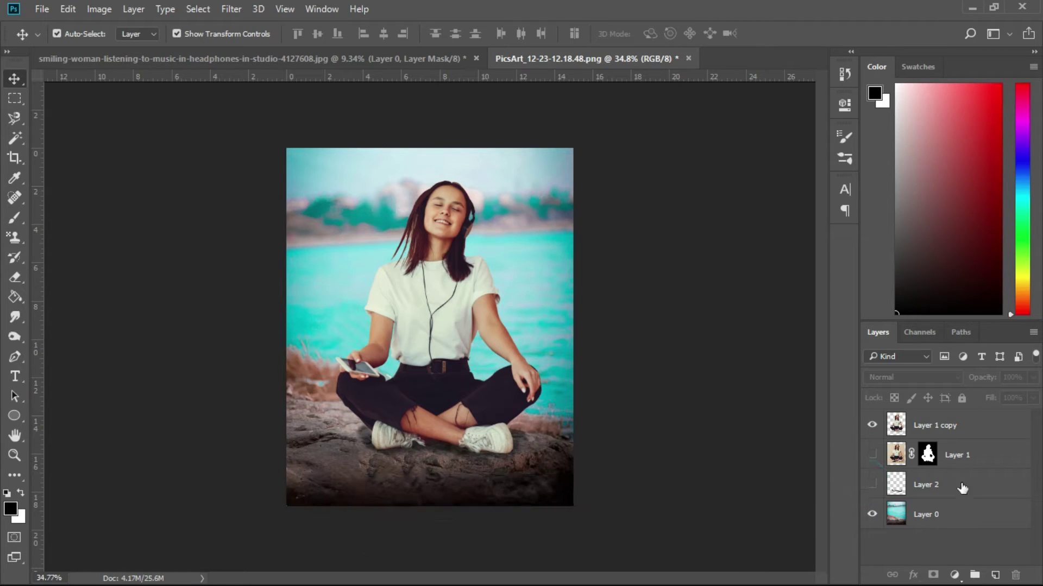
click(984, 426)
In Camera Raw on Layer 1 copy, adjust the blacks and increase clarity.
click(229, 9)
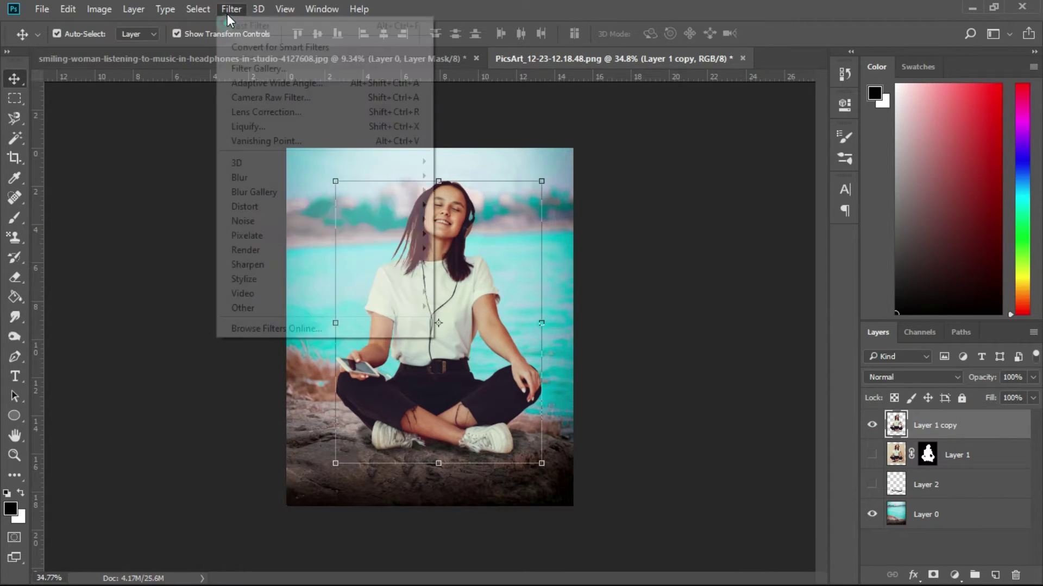
click(285, 96)
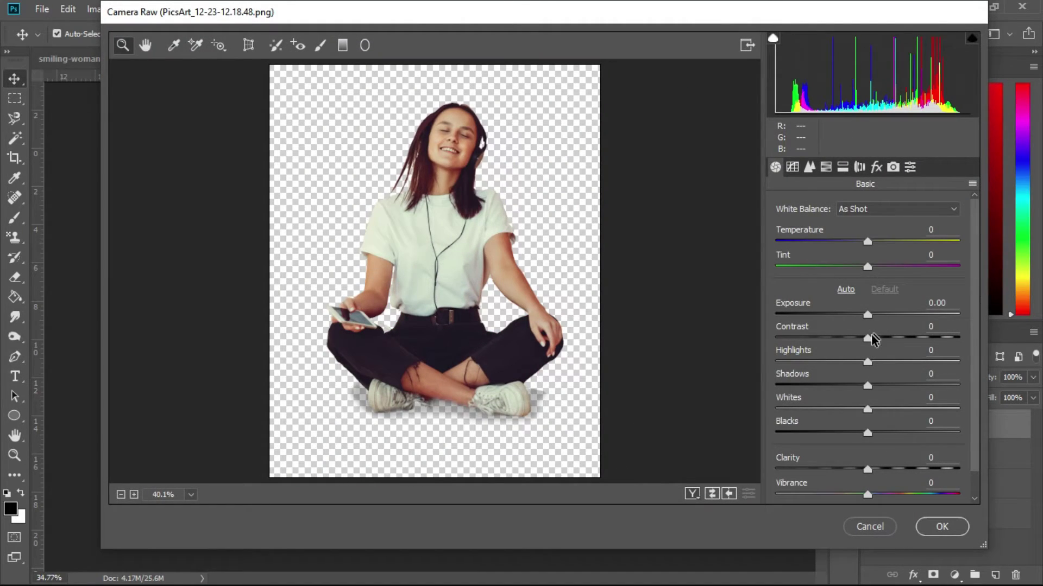
drag(732, 13, 718, 28)
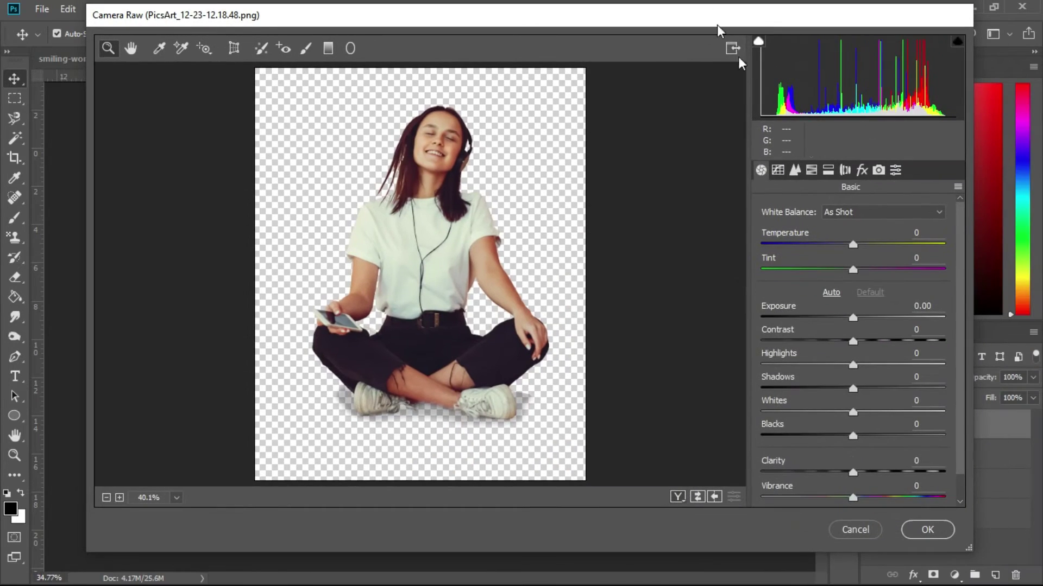
mouse_move(852, 319)
mouse_down()
mouse_move(831, 341)
mouse_move(843, 341)
mouse_move(832, 367)
mouse_move(853, 367)
mouse_up()
double_click(855, 318)
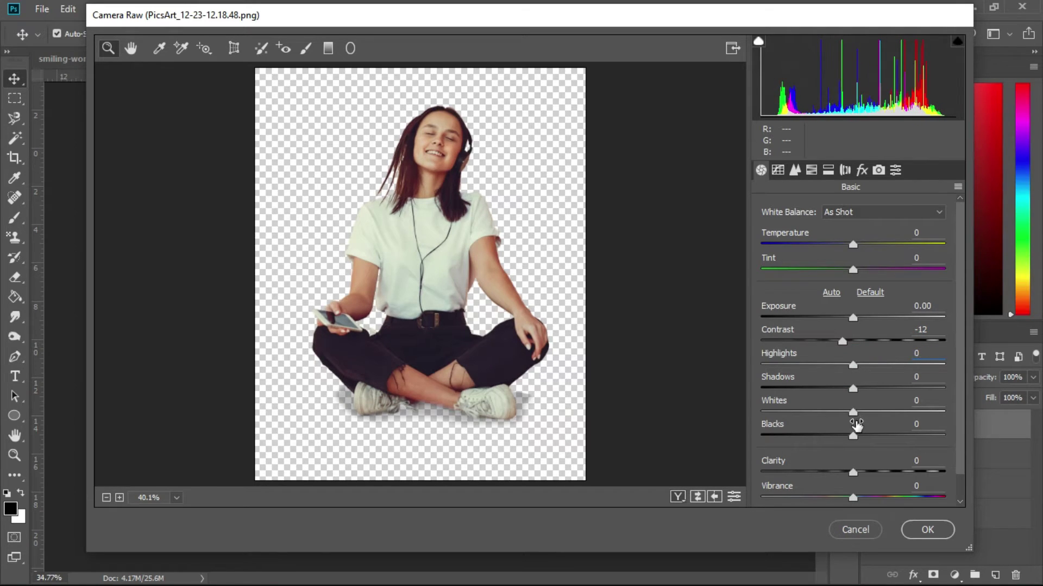
mouse_move(852, 436)
mouse_down()
mouse_move(896, 436)
mouse_move(874, 436)
mouse_up()
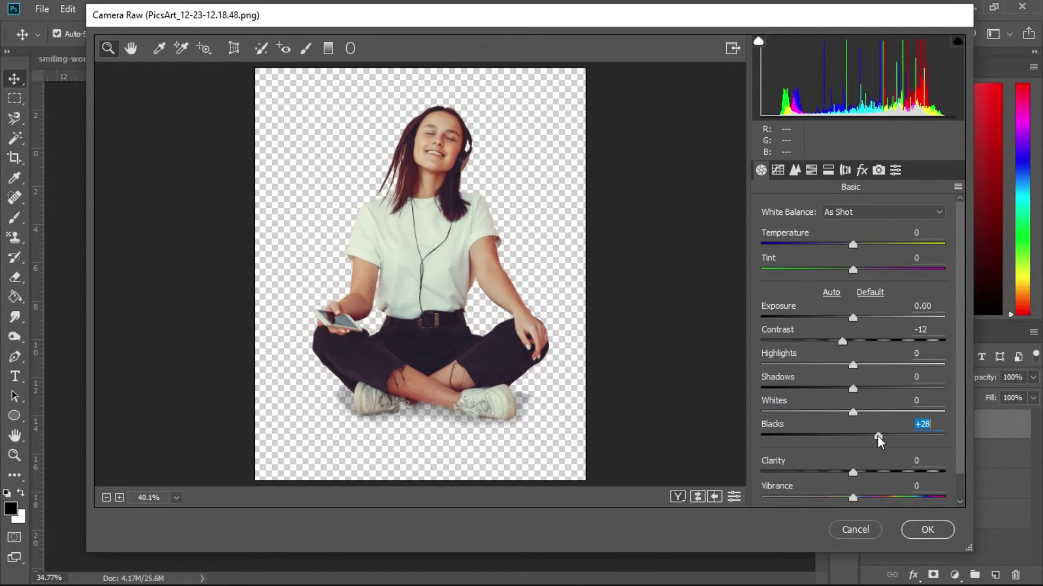
mouse_move(852, 472)
mouse_down()
mouse_move(893, 472)
mouse_move(871, 469)
mouse_up()
scroll(849, 349, down, 1)
Set Temperature to -13 and Tint to +12, and apply the Camera Raw grade.
drag(855, 219, 848, 222)
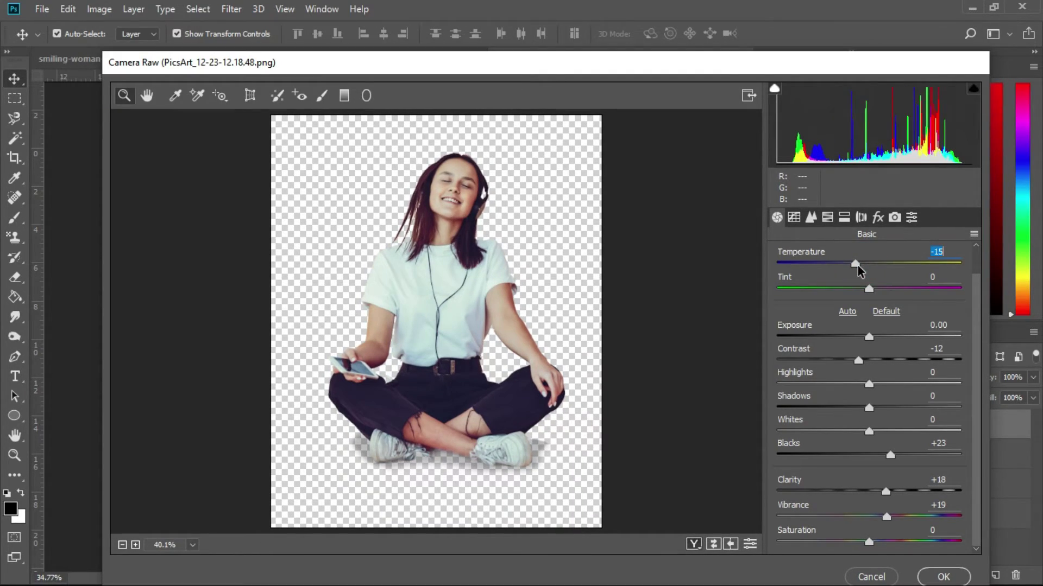
drag(857, 266, 879, 291)
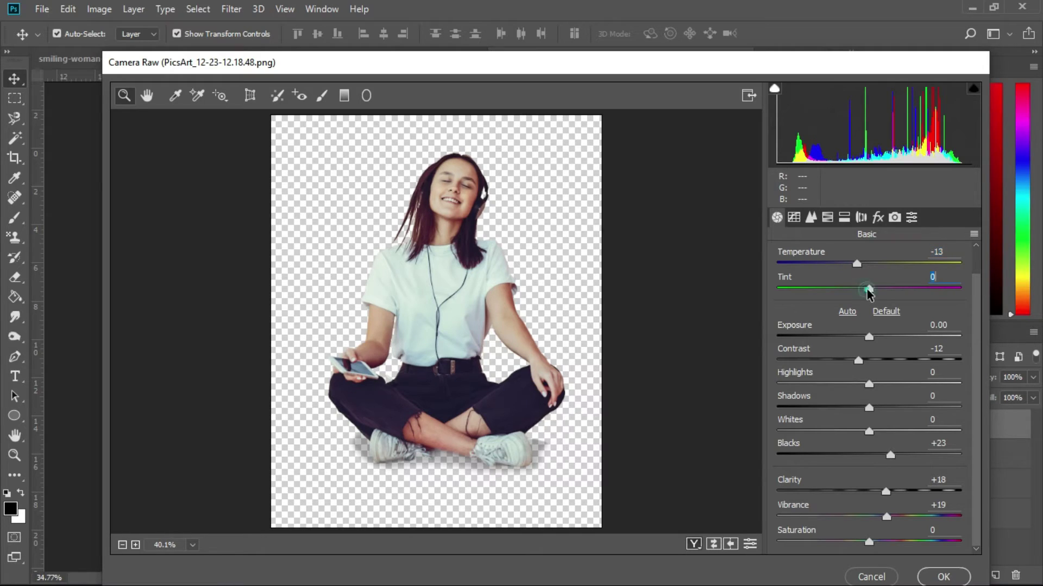
click(943, 577)
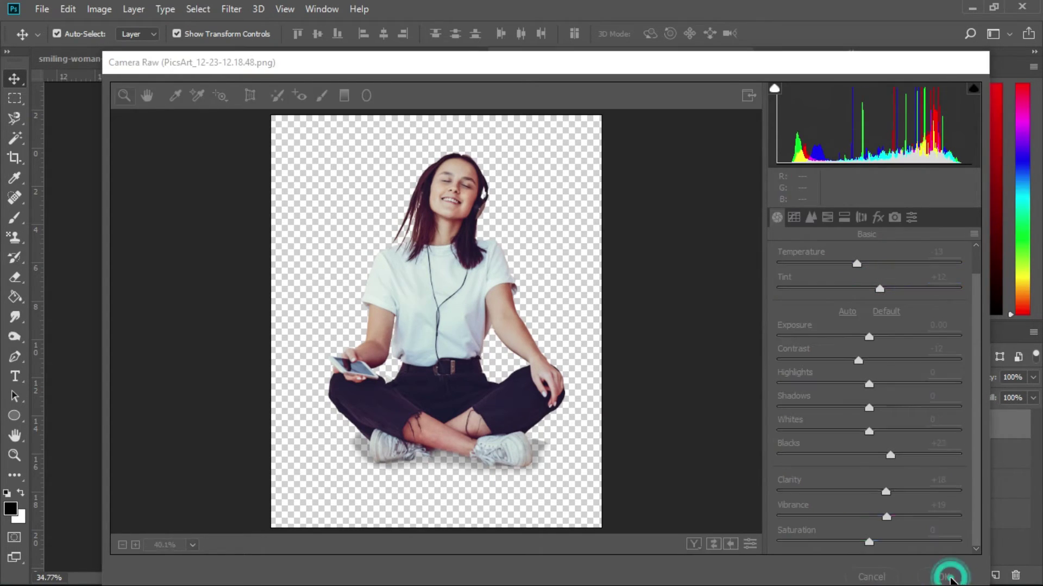
click(689, 346)
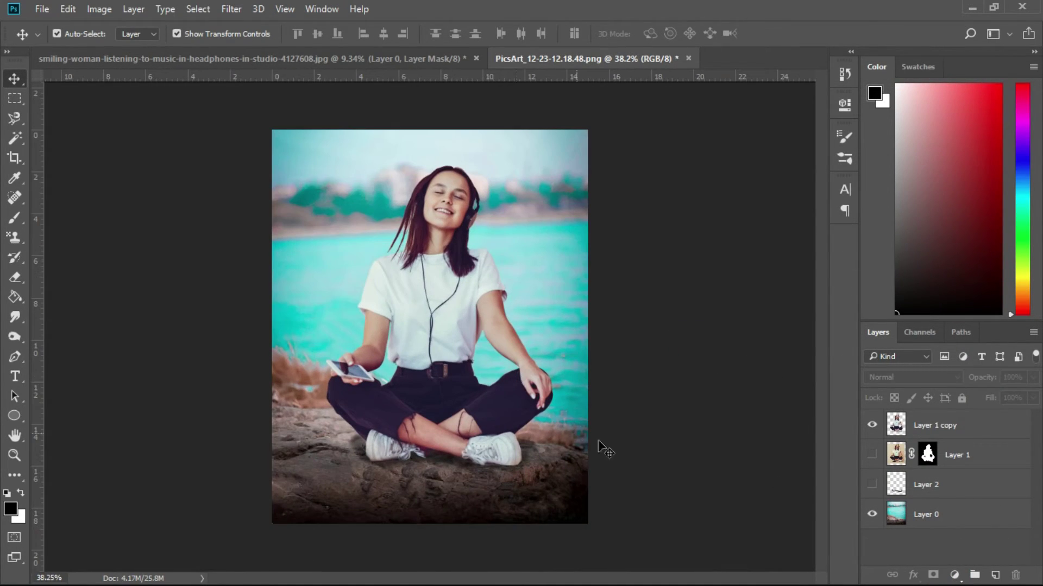
Merge Layer 1 copy and Layer 0 into a new Layer 1 copy 2.
click(965, 429)
ctrl+click(958, 513)
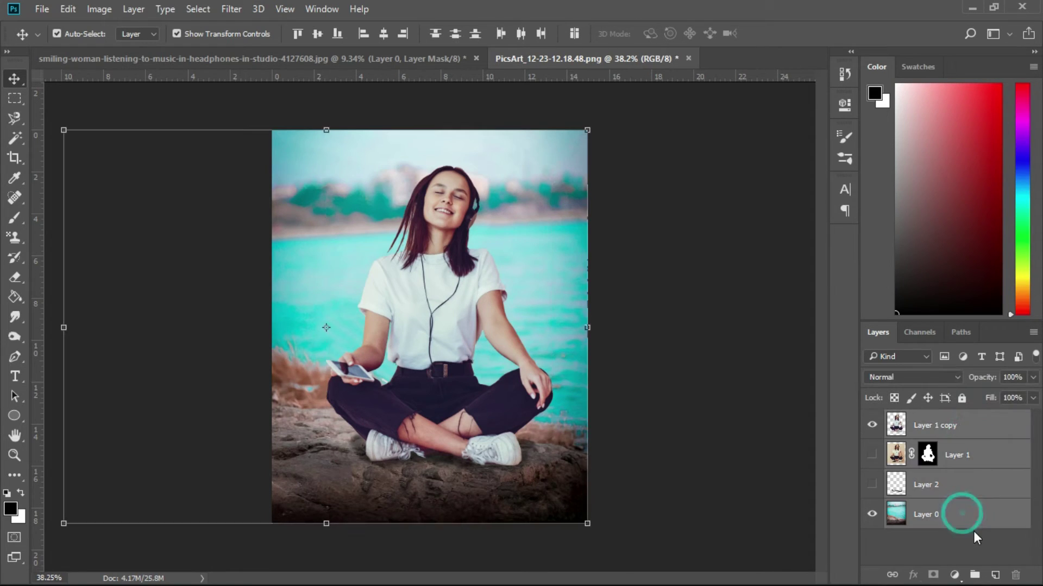
key(ctrl+j)
key(ctrl+e)
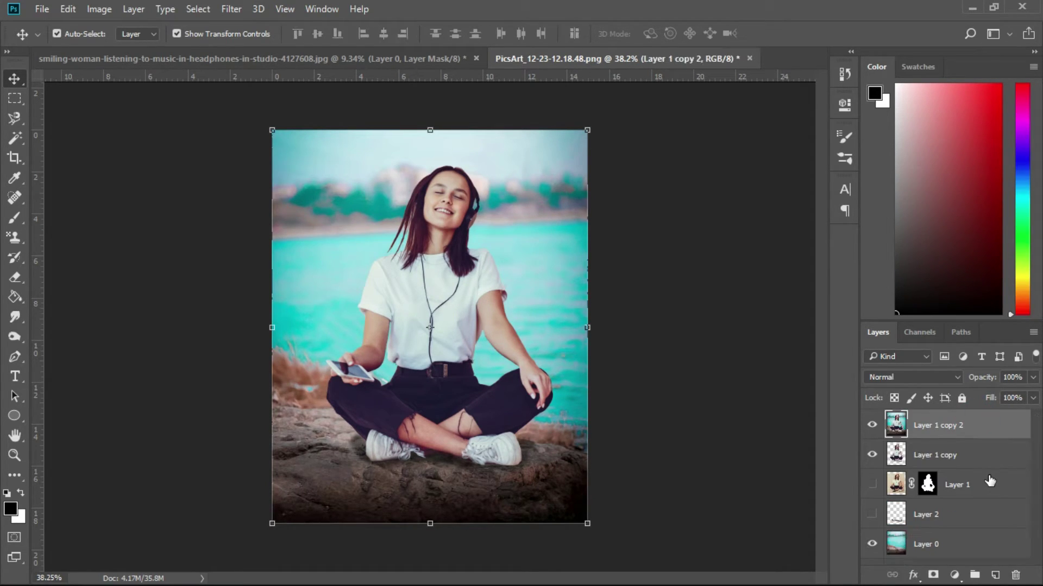
In Camera Raw, darken the blacks and set Temperature to -3.
click(231, 8)
click(314, 98)
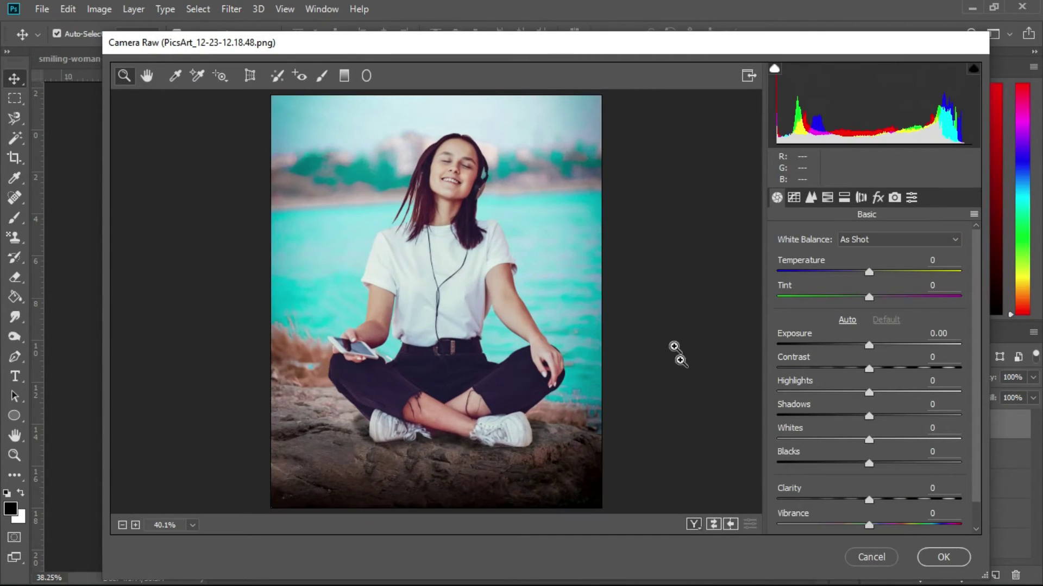
mouse_move(868, 463)
mouse_down()
mouse_move(901, 499)
mouse_move(887, 505)
mouse_move(937, 529)
mouse_move(895, 536)
mouse_up()
text(+15)
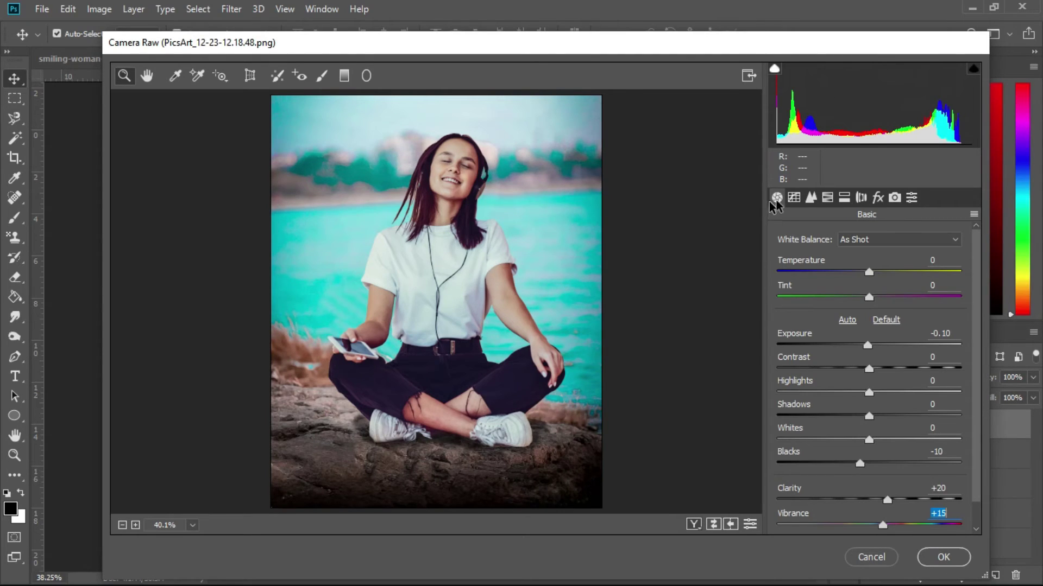
drag(869, 271, 865, 274)
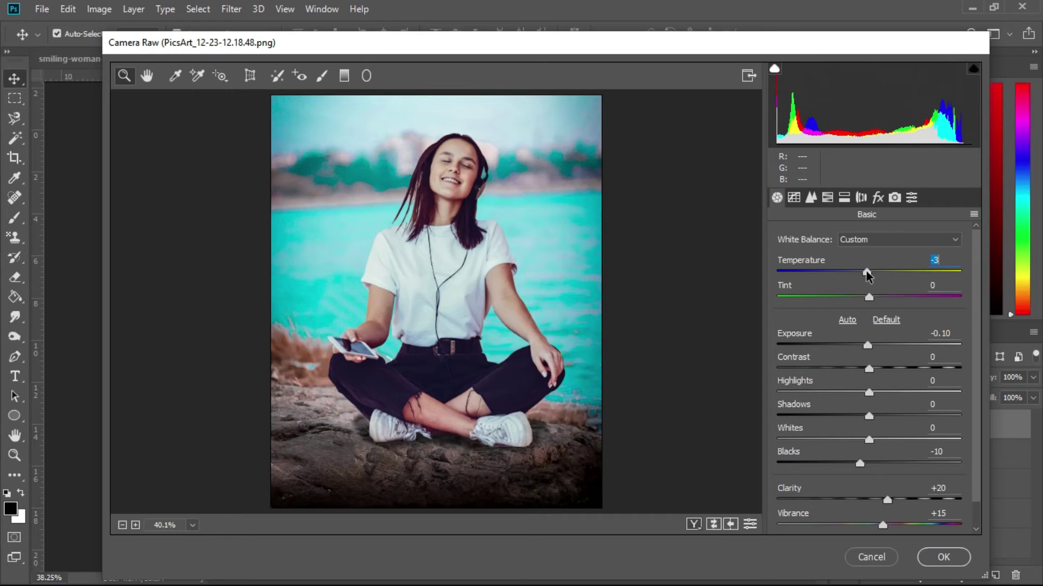
drag(867, 275, 864, 275)
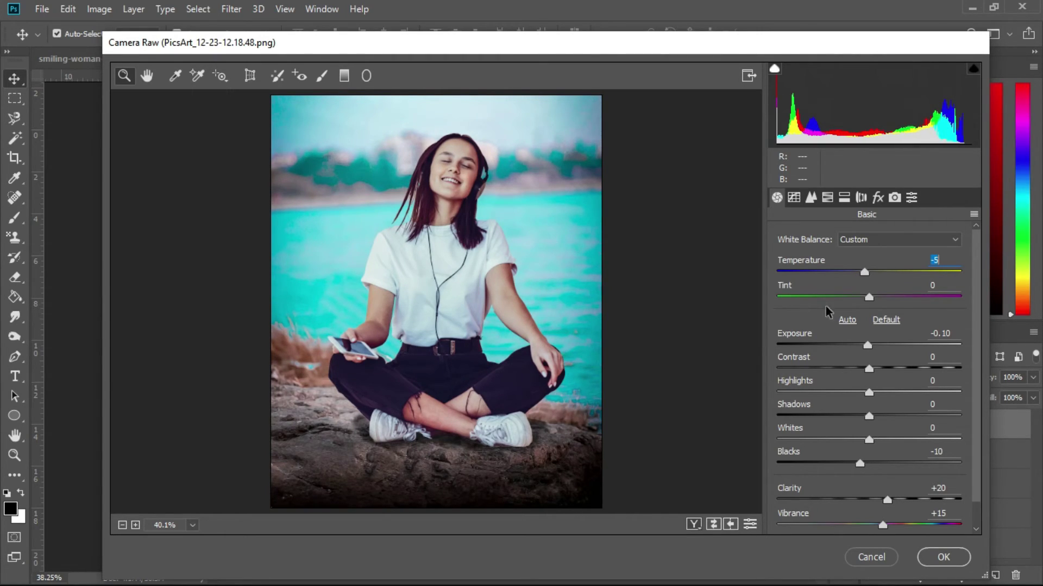
drag(865, 277, 867, 277)
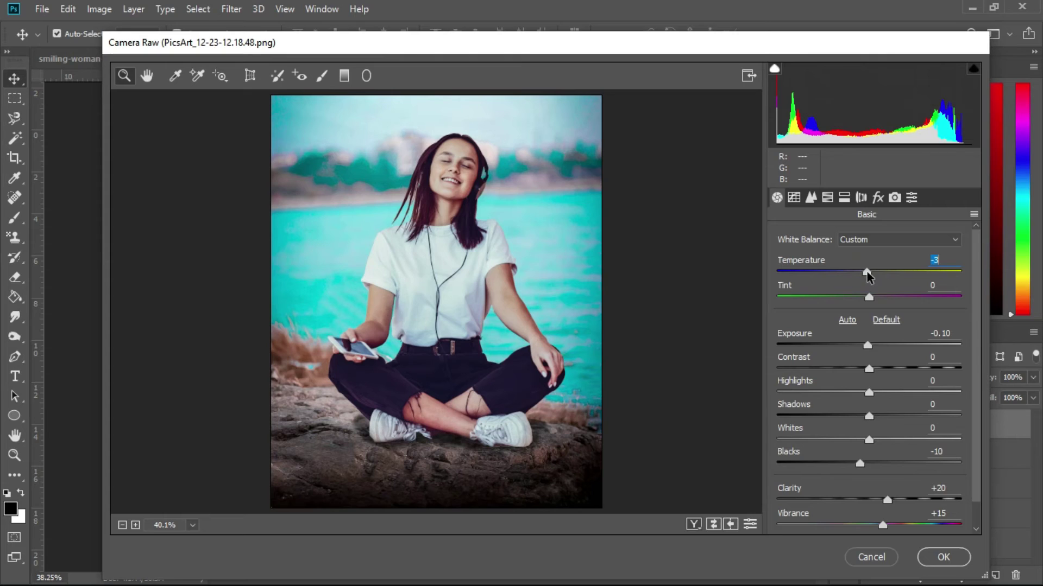
Add a dark vignette in Effects and apply the Camera Raw grade.
click(827, 199)
click(878, 199)
drag(875, 458, 863, 456)
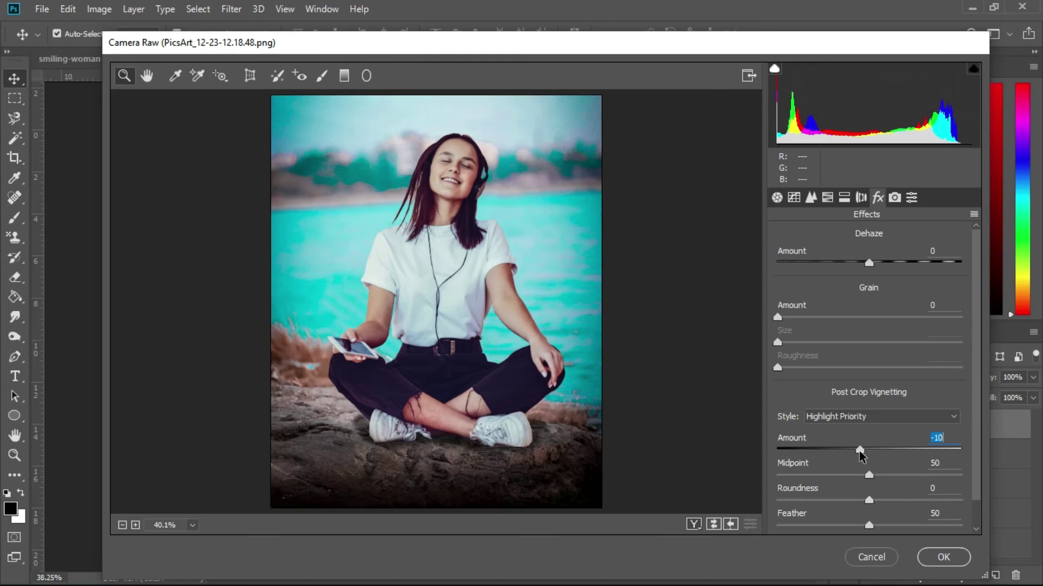
click(944, 558)
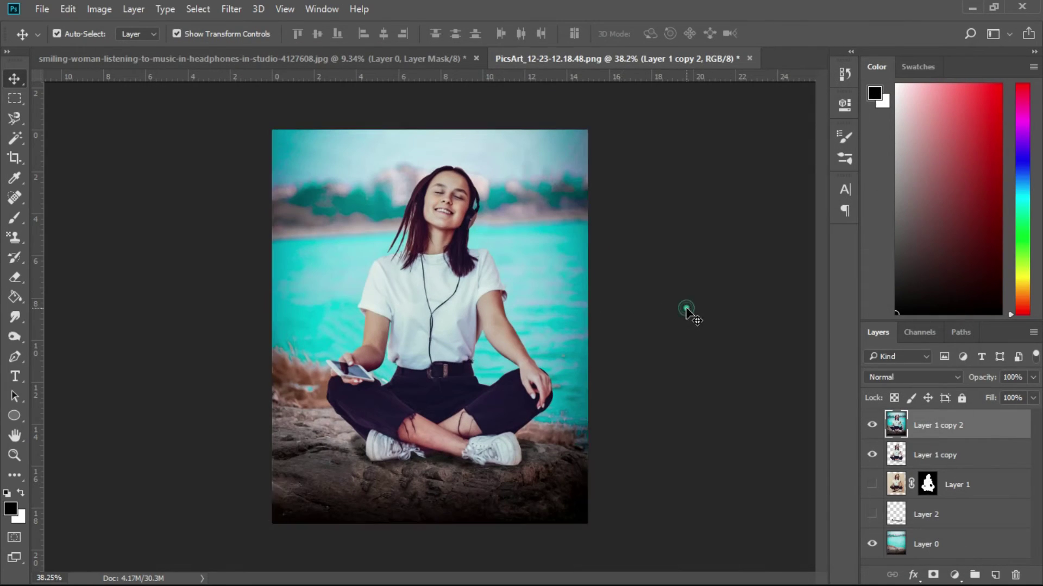
Open the orange lens-flare image, then return to the PicsArt composite.
click(42, 9)
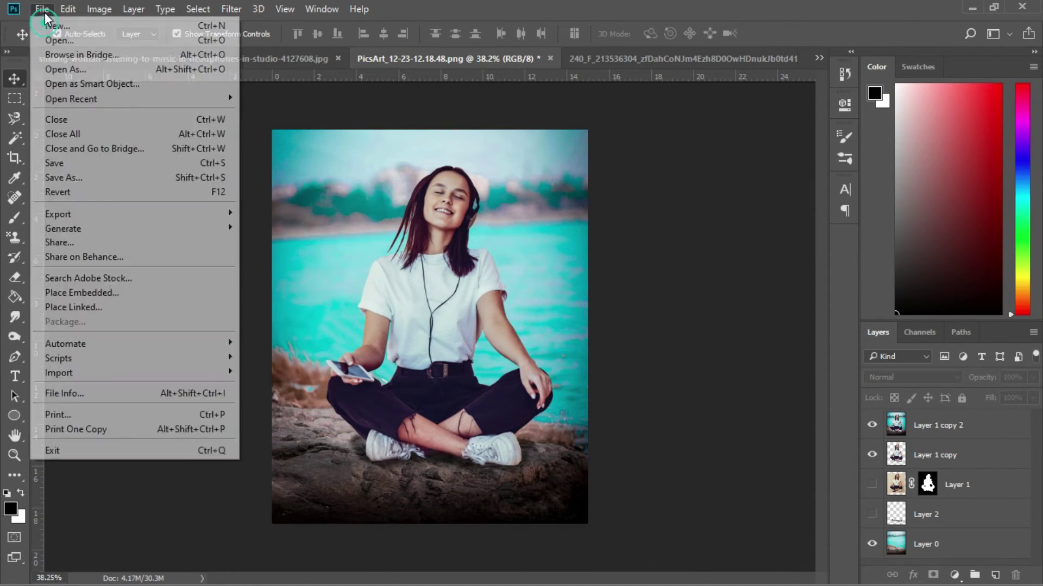
click(54, 38)
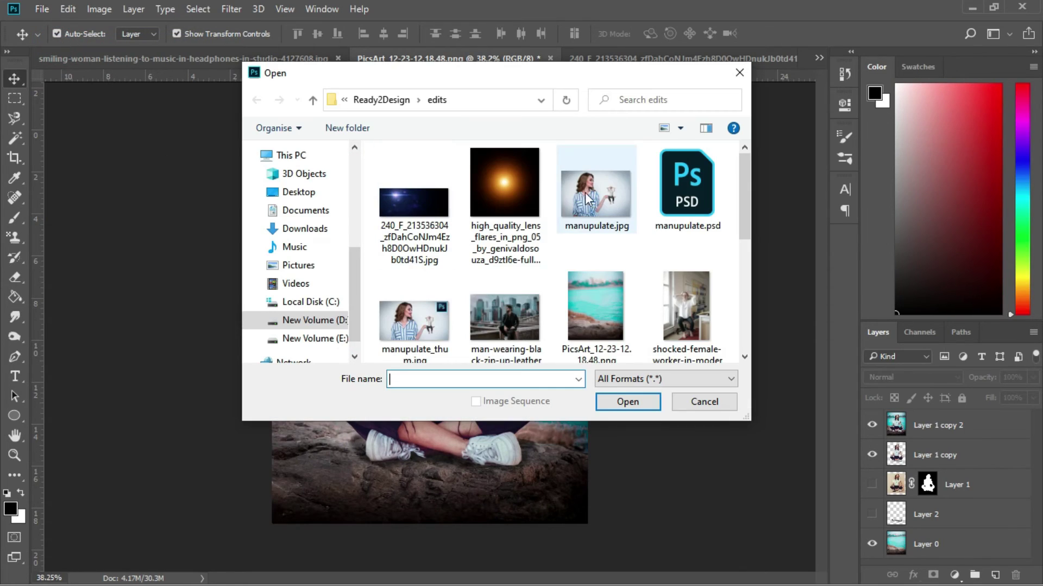
click(504, 185)
click(624, 396)
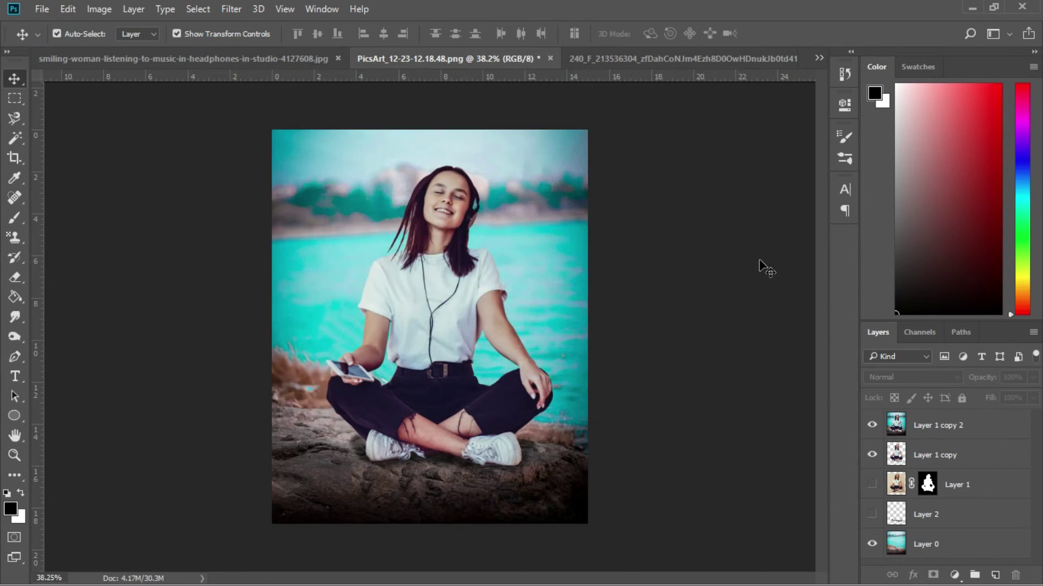
click(239, 57)
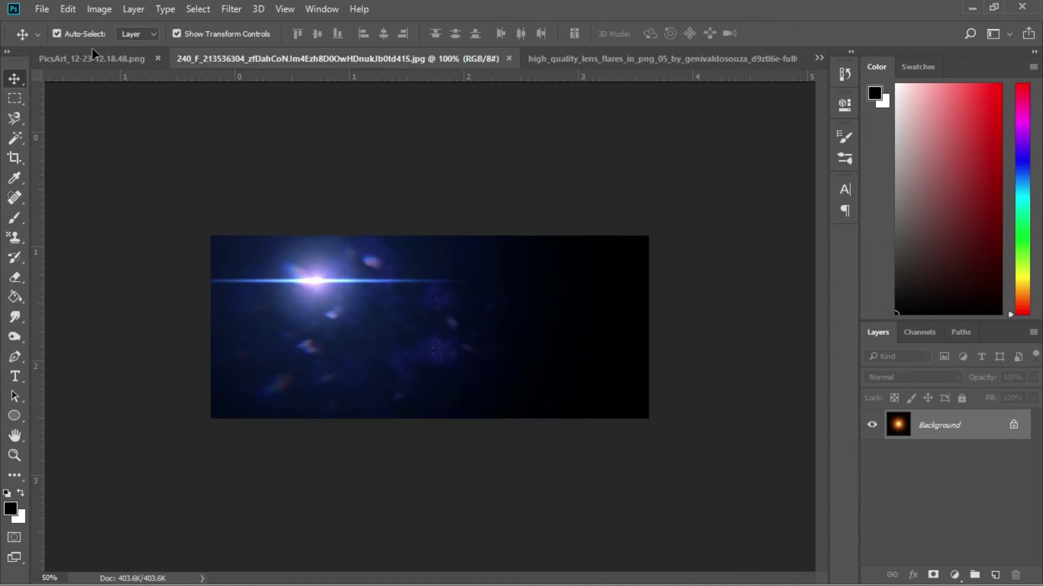
click(84, 57)
Bring the flare into the composite as Layer 3, scale it to 41%, and set Screen blend mode.
drag(451, 230, 470, 285)
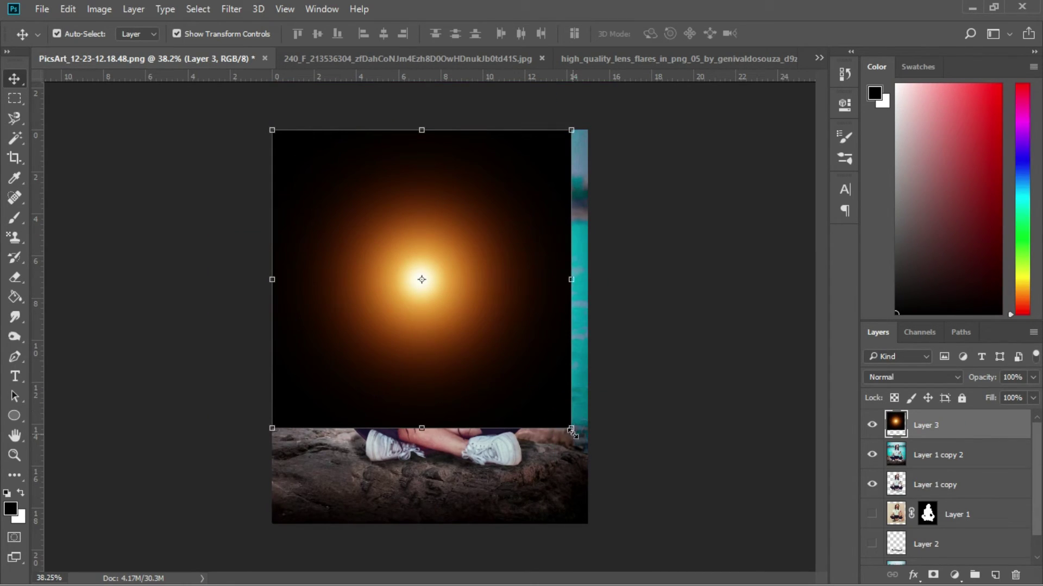
drag(571, 427, 375, 278)
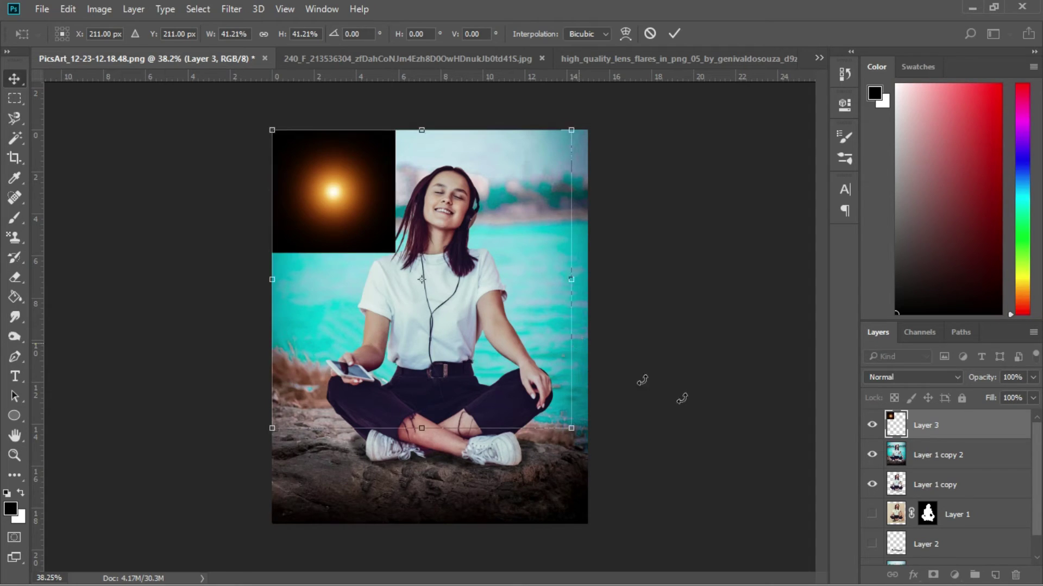
click(952, 433)
click(939, 377)
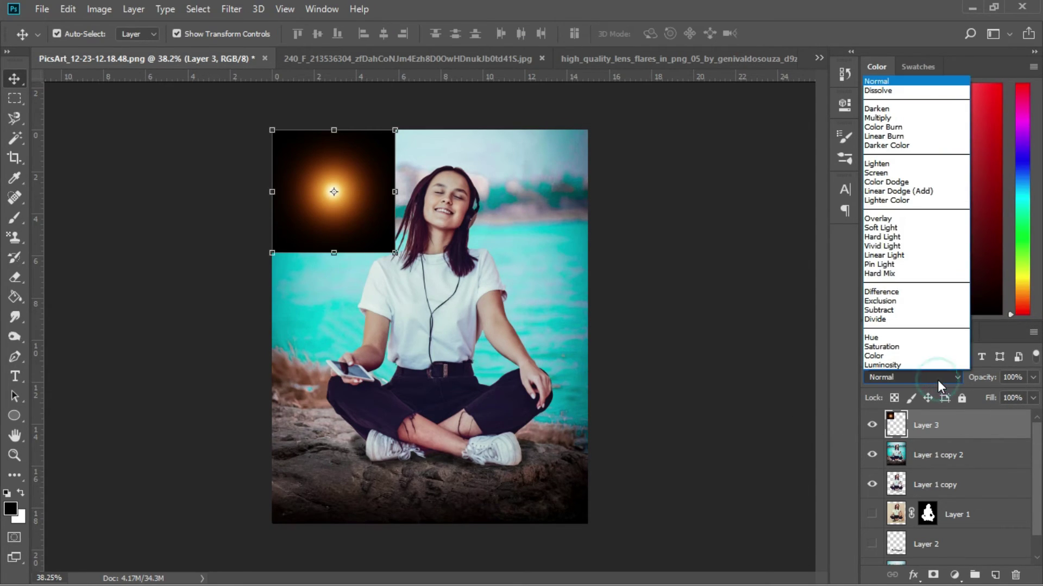
click(895, 172)
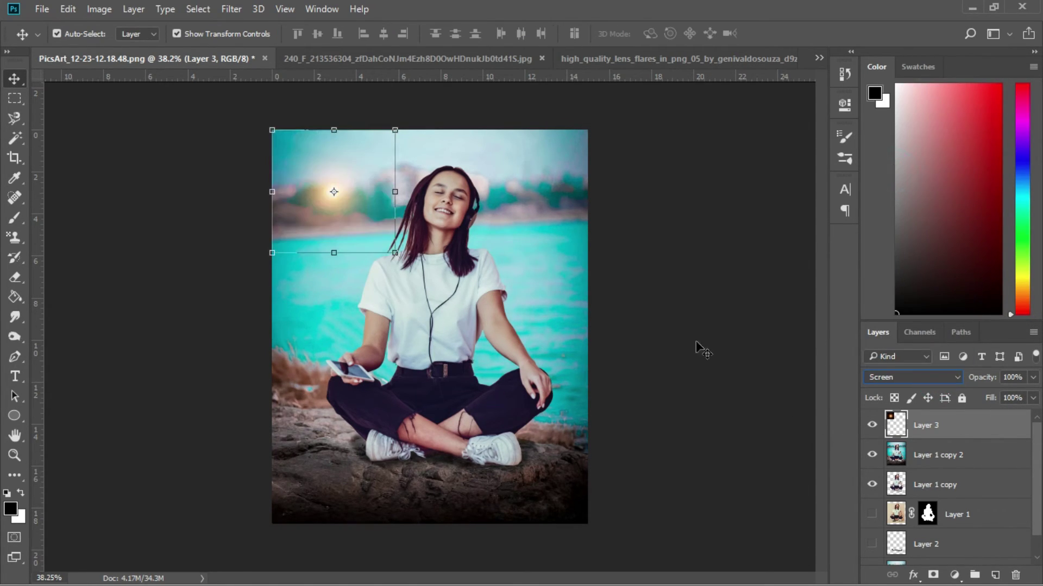
Enlarge the flare to about 247% and position its glow toward the top-left.
drag(395, 253, 576, 433)
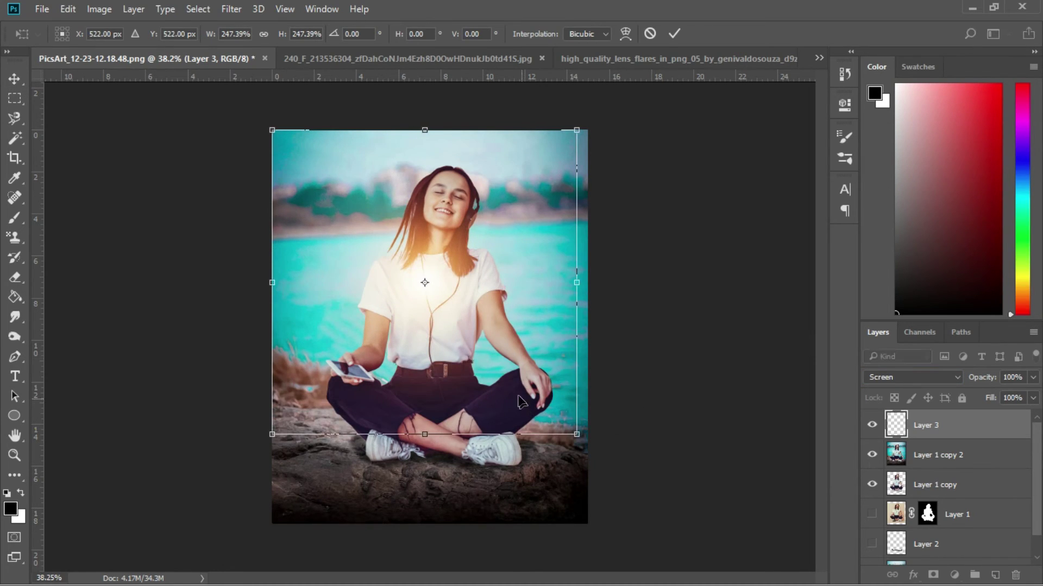
mouse_move(511, 396)
mouse_down()
mouse_move(437, 289)
mouse_move(404, 268)
mouse_move(440, 279)
mouse_move(376, 259)
mouse_up()
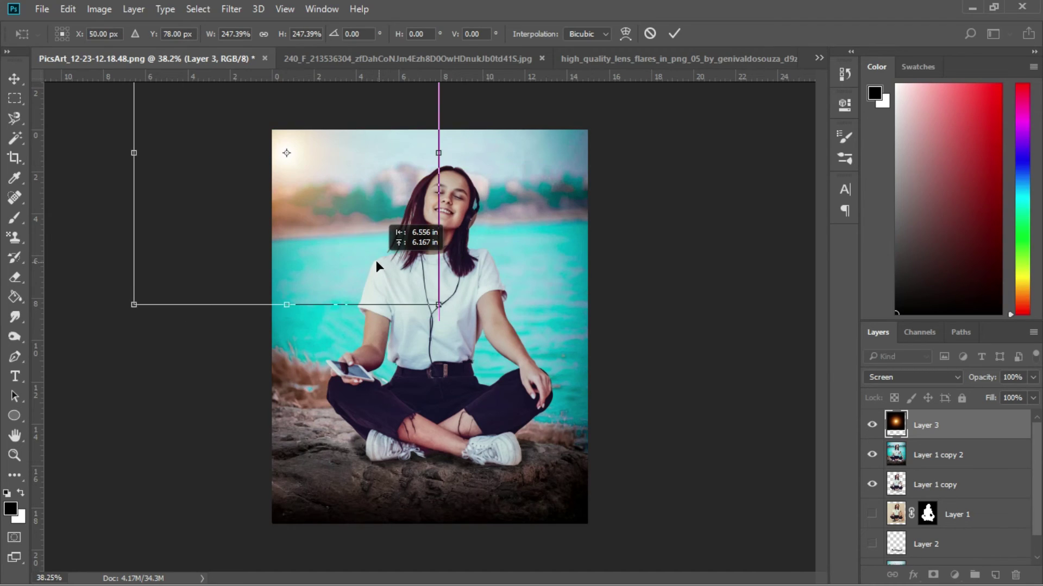
drag(439, 304, 691, 526)
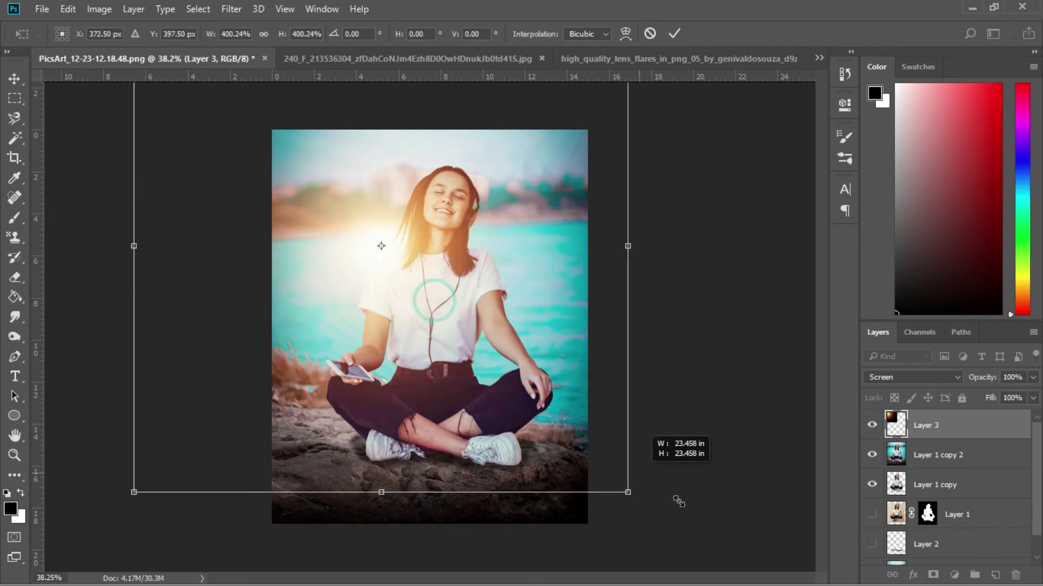
mouse_move(484, 437)
mouse_down()
mouse_move(367, 291)
mouse_move(321, 279)
mouse_move(355, 282)
mouse_move(333, 273)
mouse_up()
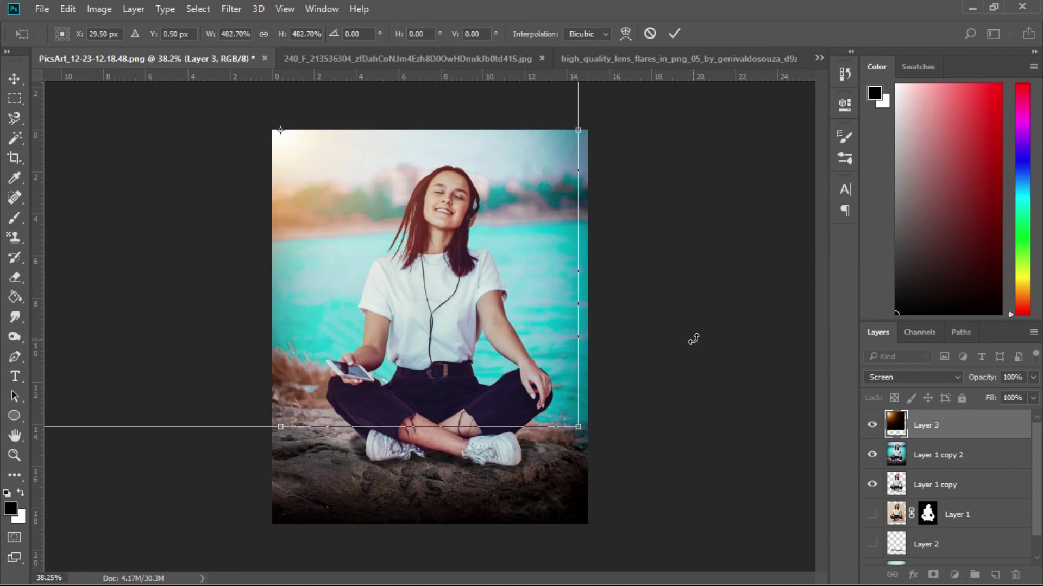
Commit the enlarged Screen-mode lens flare's size and position over the top-left corner.
click(674, 335)
scroll(592, 324, down, 3)
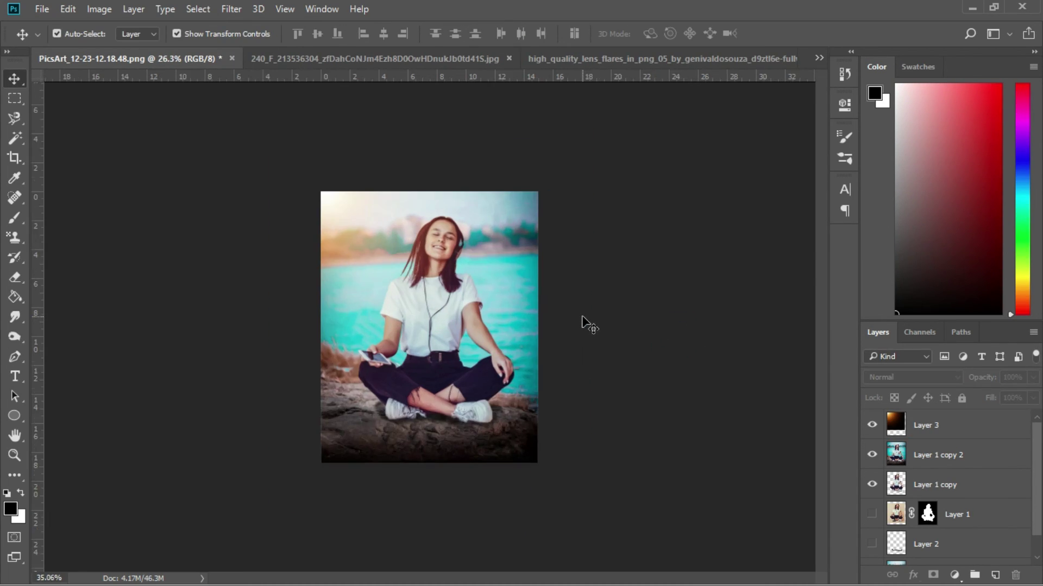
scroll(588, 322, up, 4)
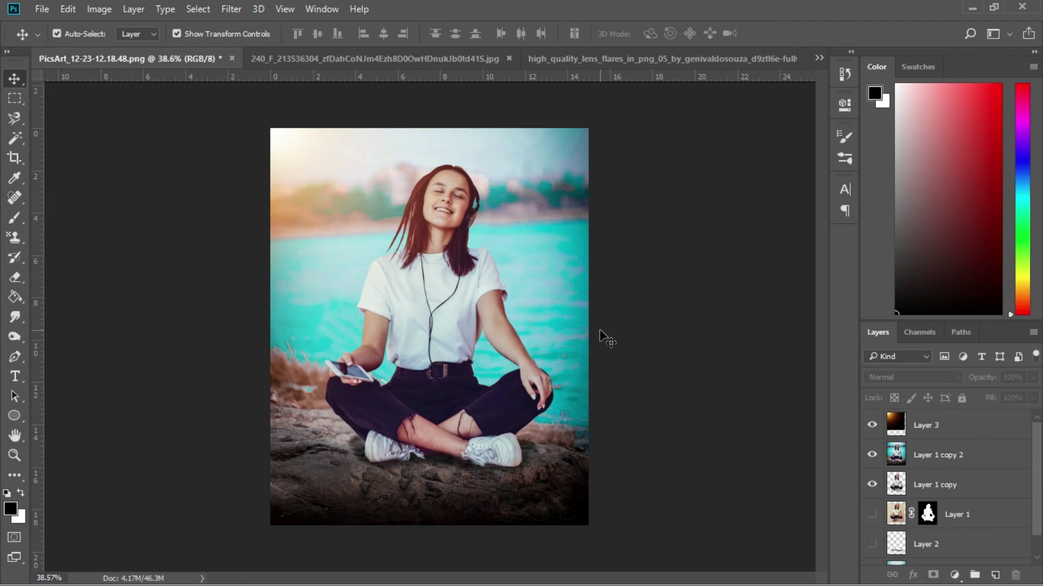